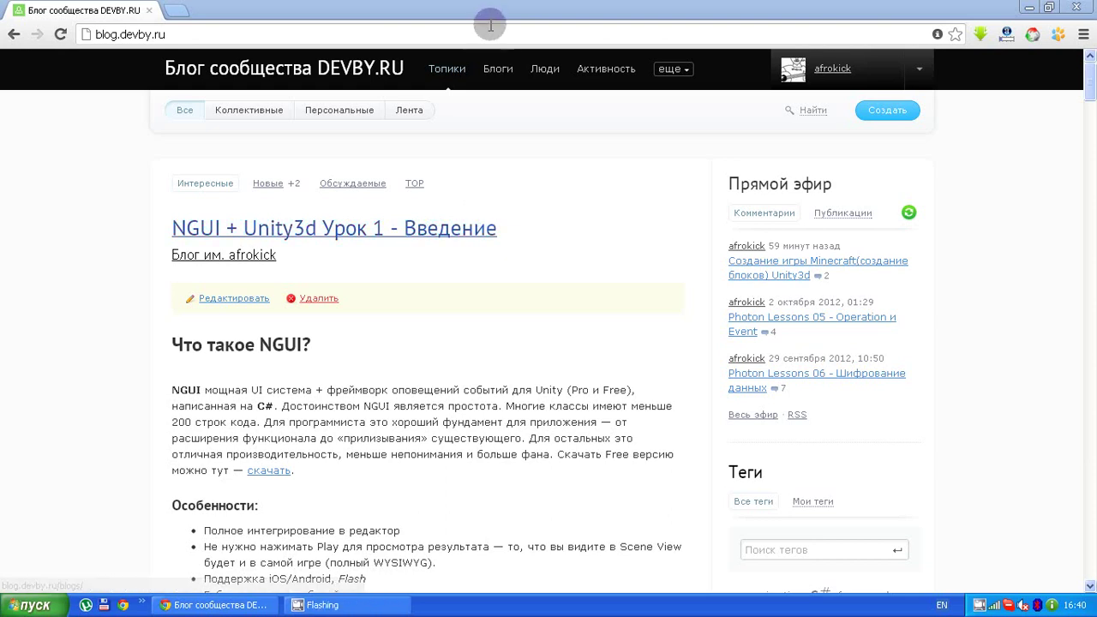
# Read through the NGUI features in the Chrome blog post, then minimize the browser.
pyautogui.click(581, 235)
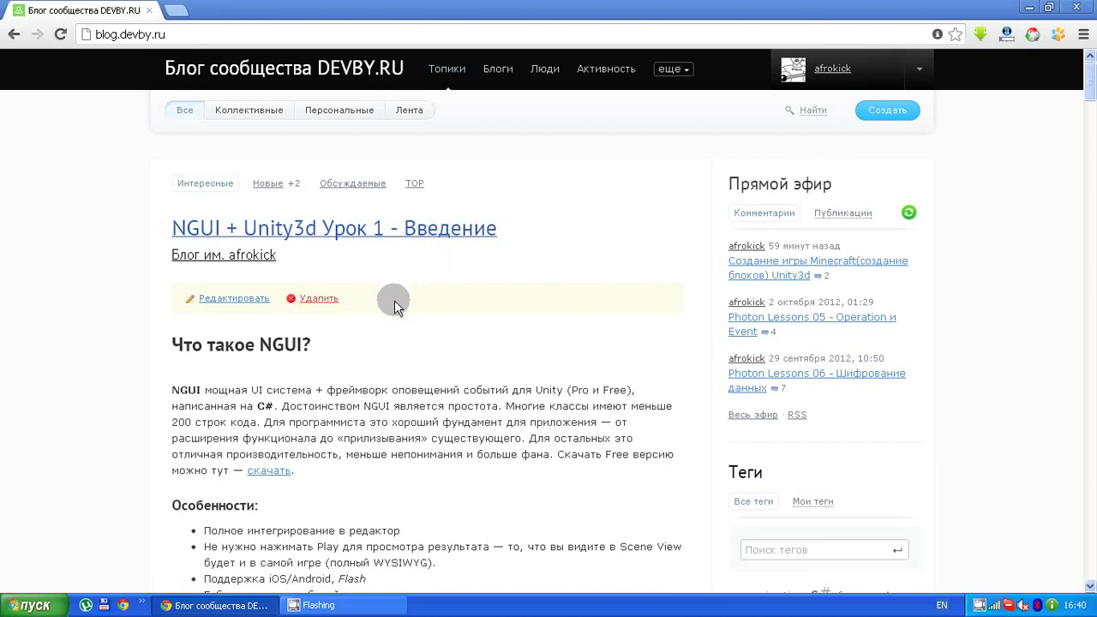
pyautogui.scroll(-1, 394, 300)
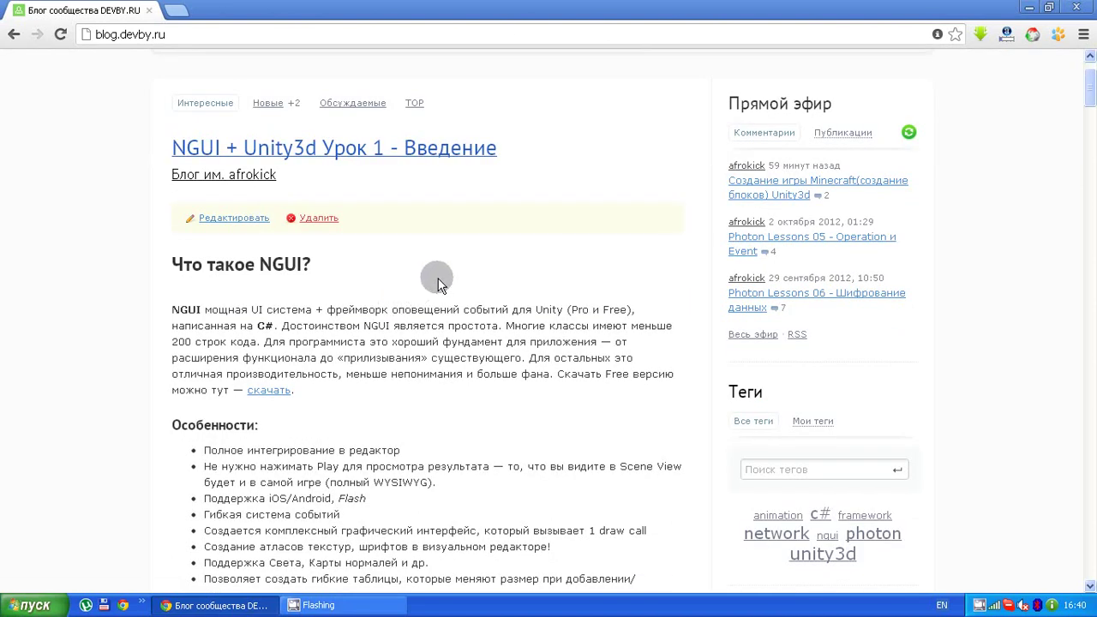
pyautogui.scroll(-1, 437, 279)
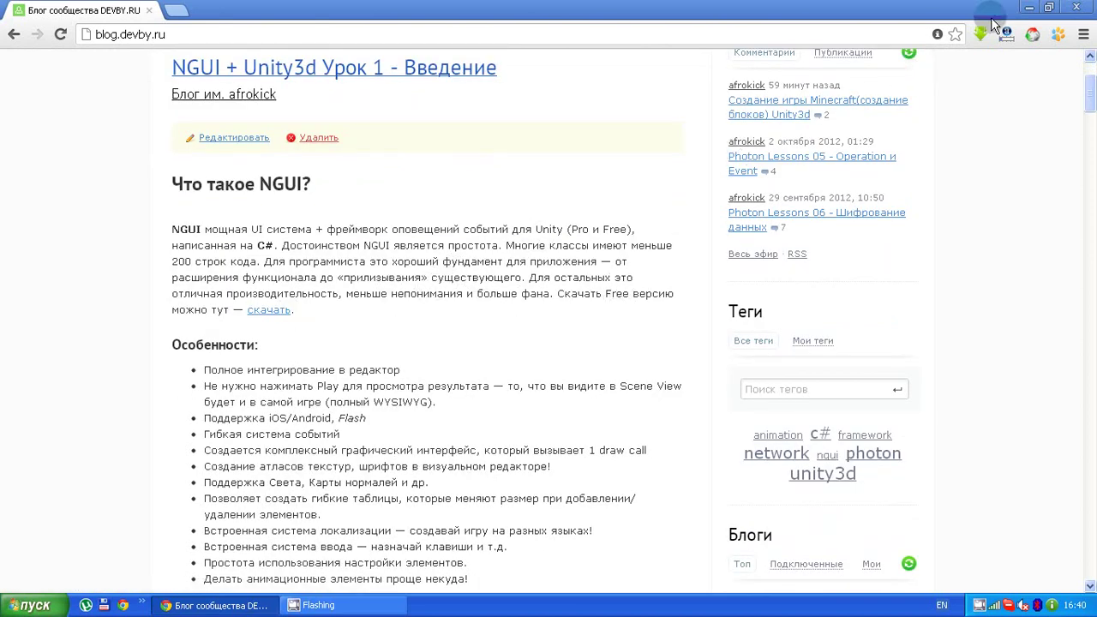
pyautogui.click(1029, 7)
# Launch Unity and create a new project named nguiTest from the Project Wizard.
pyautogui.doubleClick(32, 147)
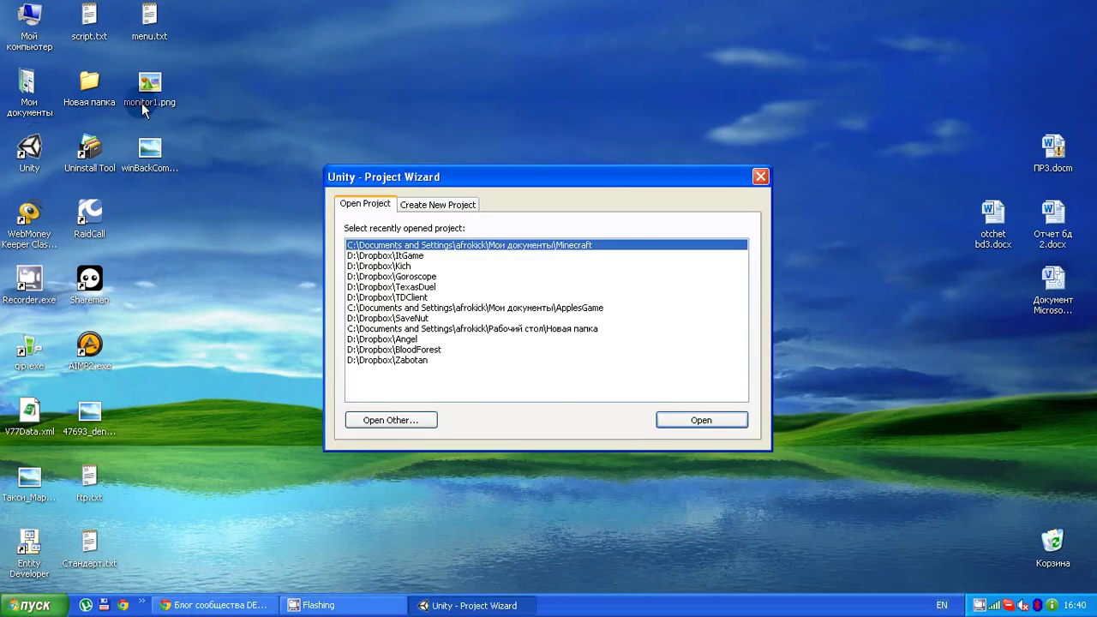
pyautogui.click(440, 208)
pyautogui.moveTo(639, 246); pyautogui.dragTo(559, 246)
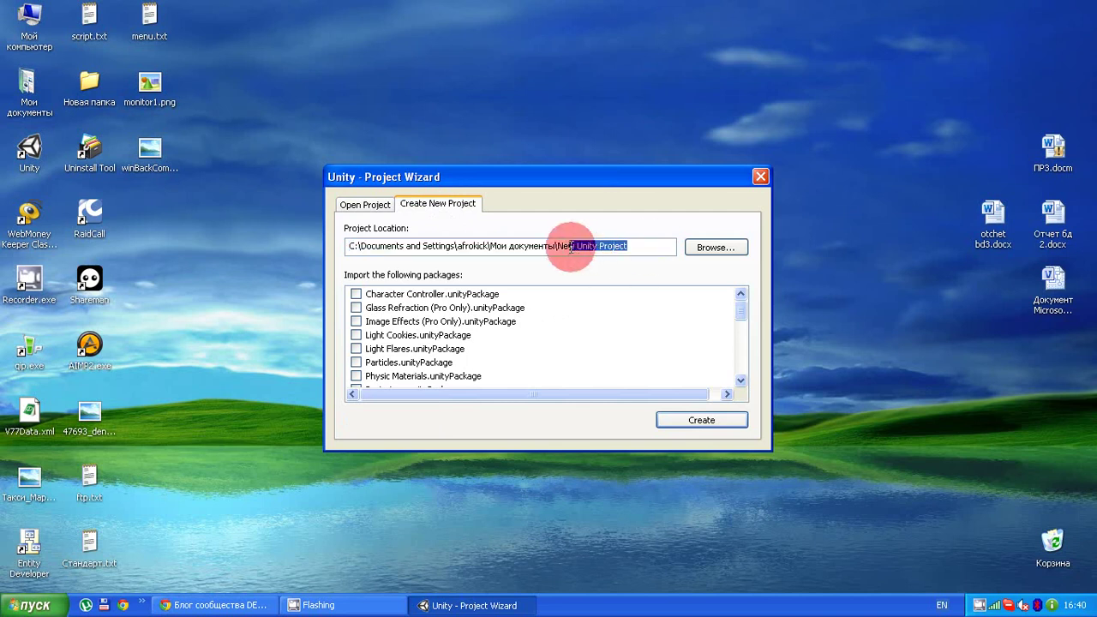
pyautogui.write('figui')
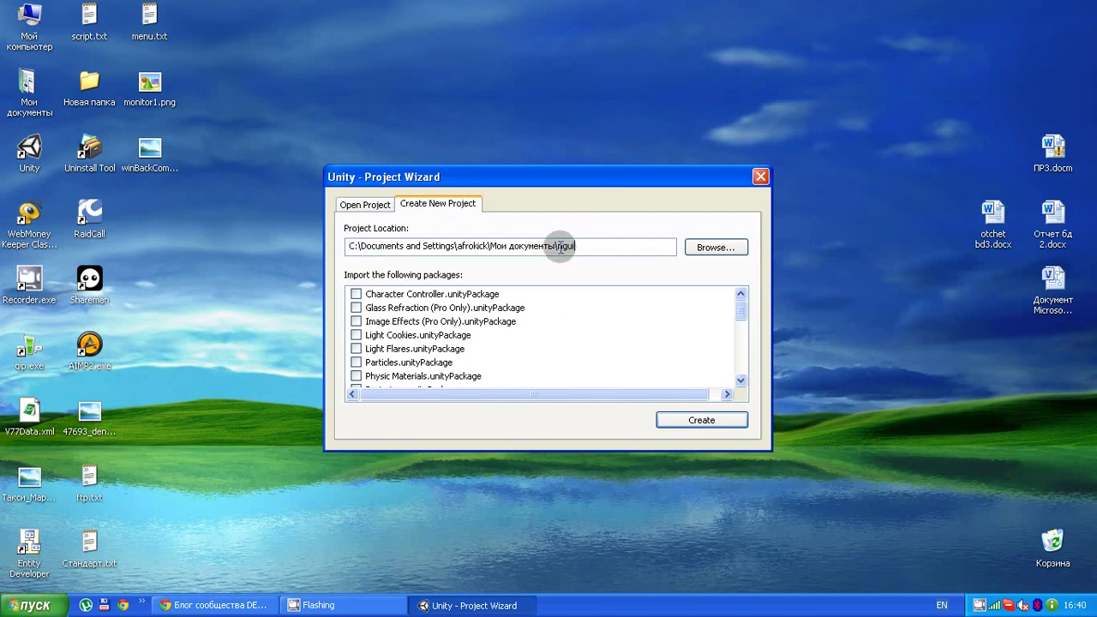
pyautogui.write('res')
pyautogui.press('Return')
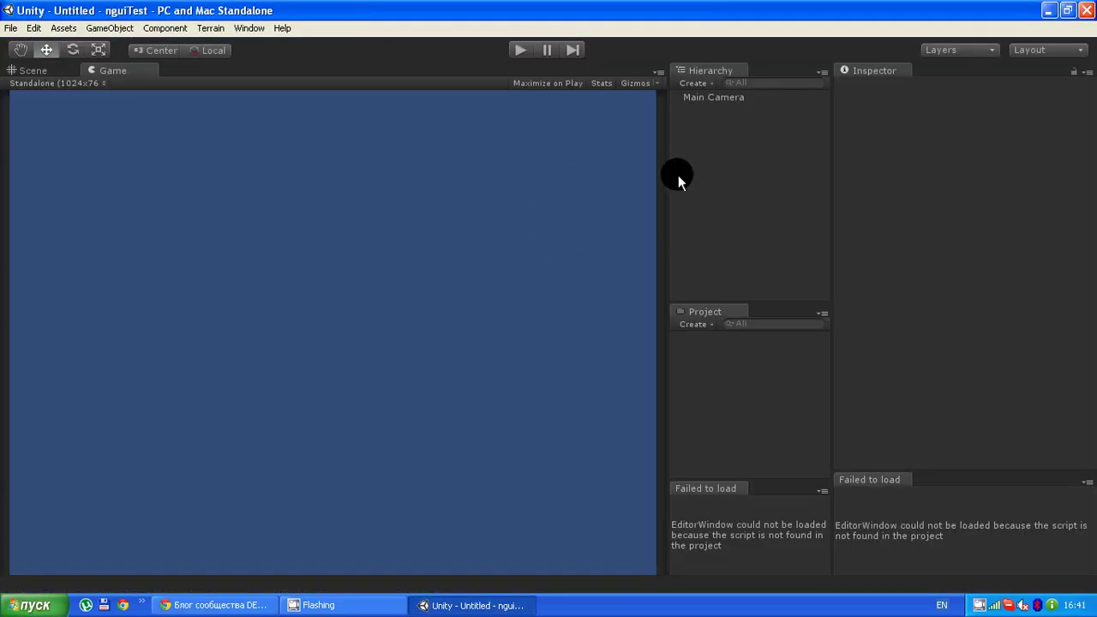
# Close both broken 'Failed to load' panels.
pyautogui.rightClick(707, 491)
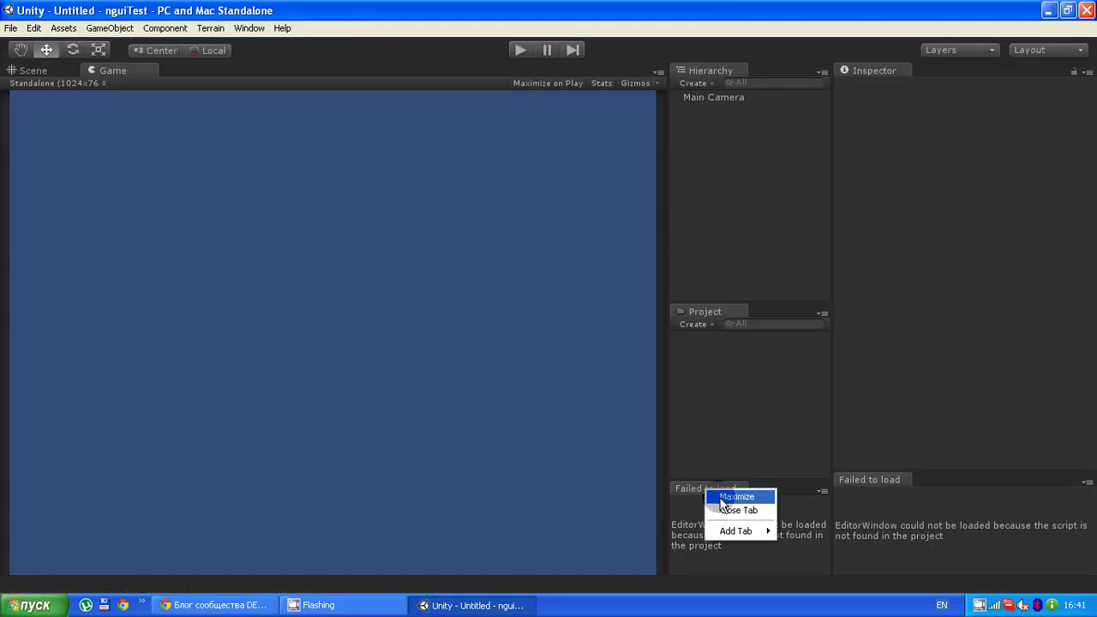
pyautogui.click(727, 506)
pyautogui.rightClick(854, 481)
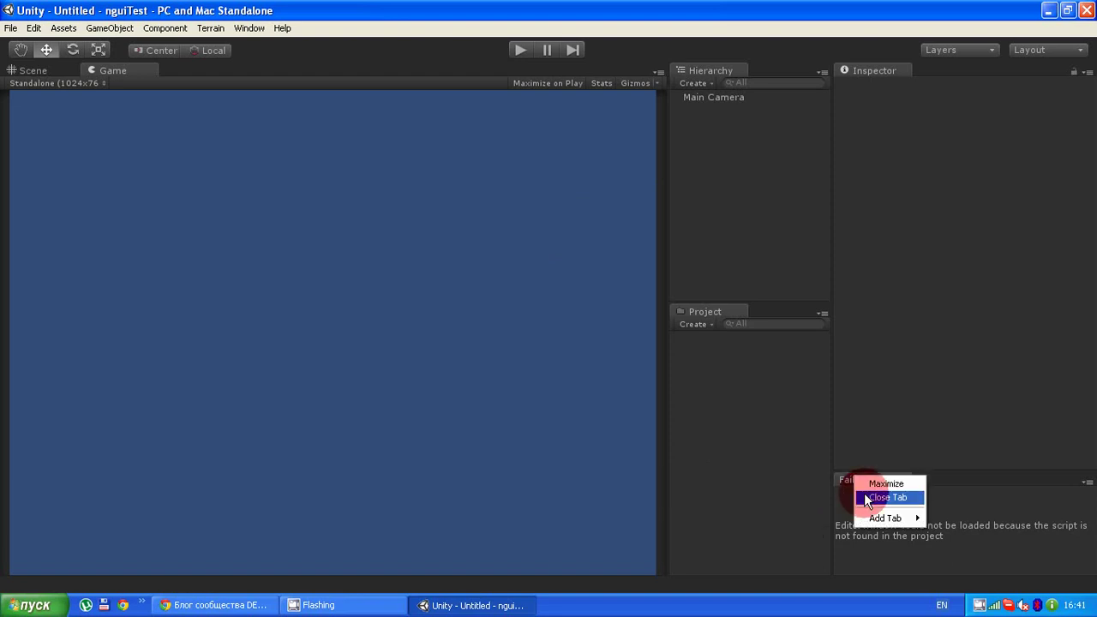
pyautogui.click(889, 497)
# Import ngui_free.unitypackage from D:\Download as a custom package, including all its contents.
pyautogui.click(65, 32)
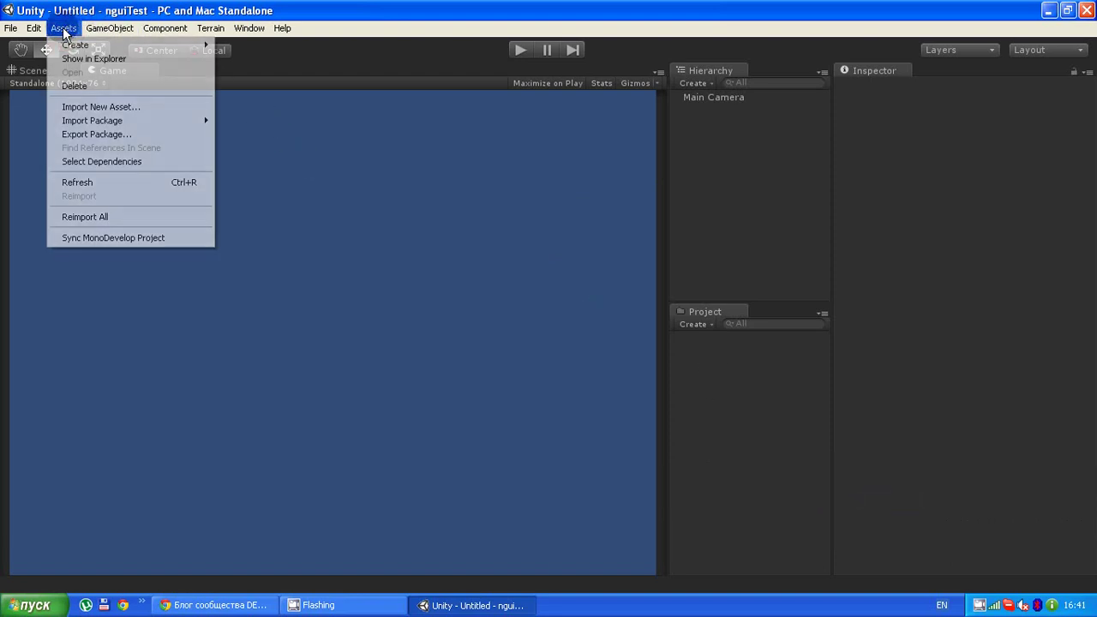
pyautogui.moveTo(203, 120)
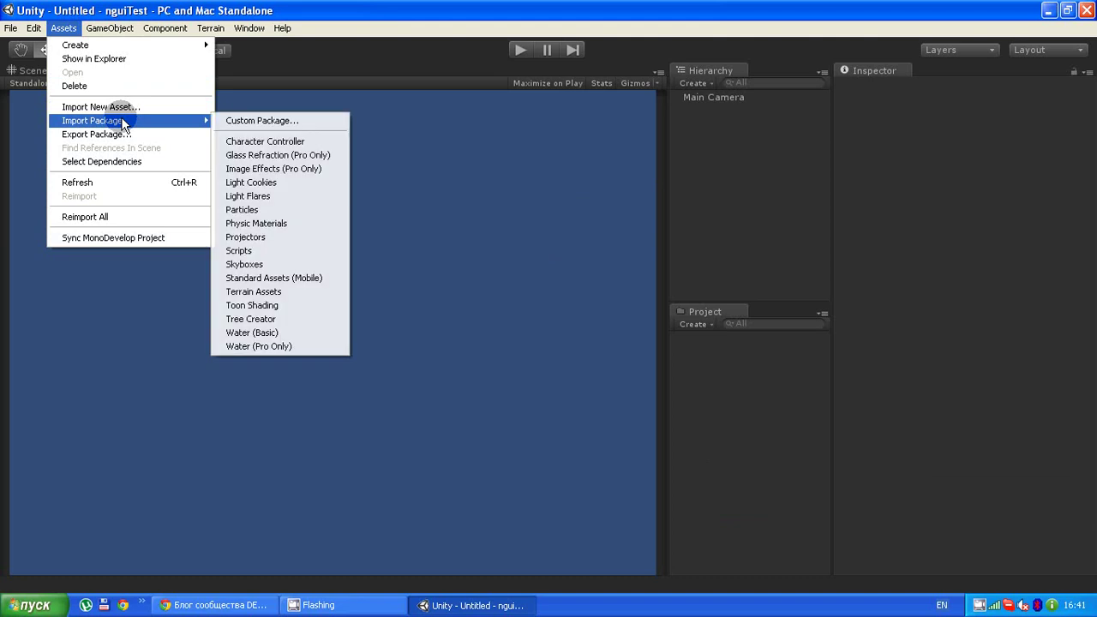
pyautogui.click(238, 123)
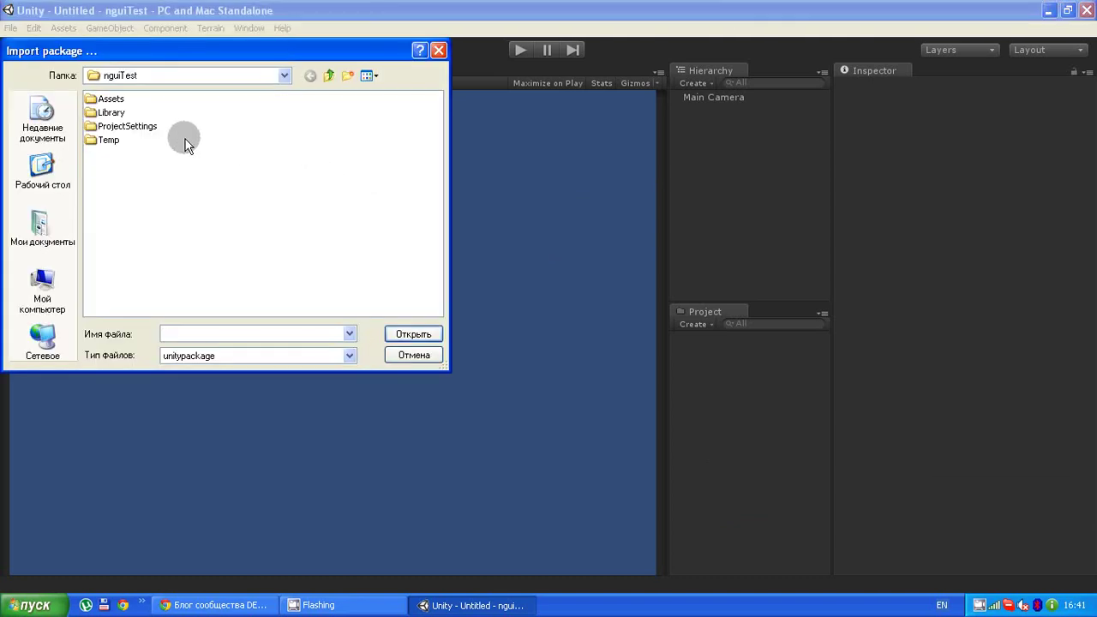
pyautogui.click(43, 289)
pyautogui.doubleClick(103, 114)
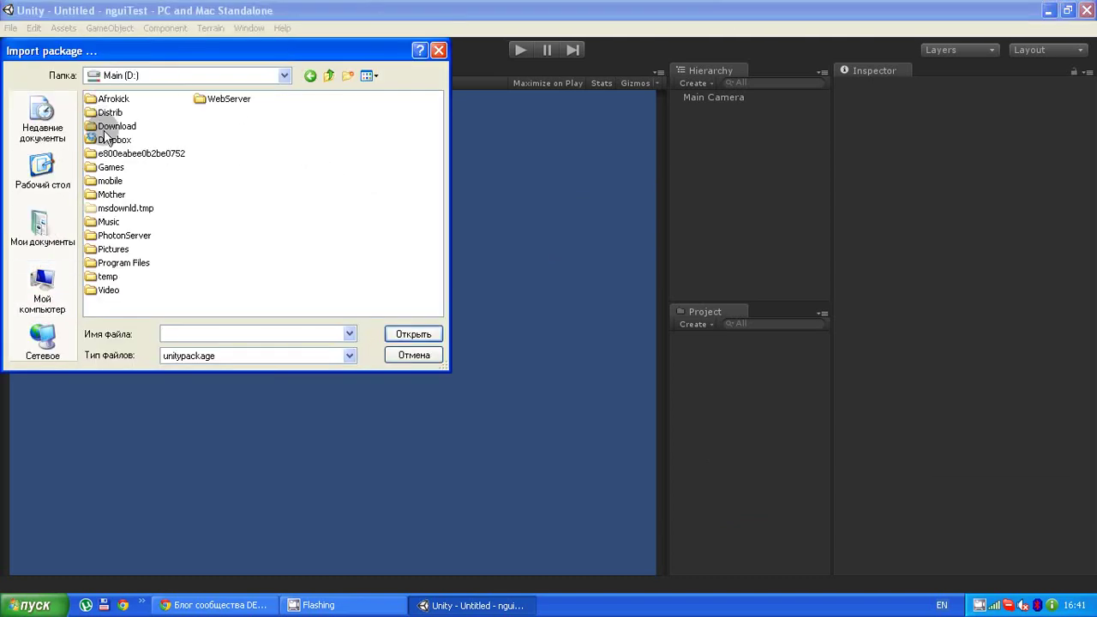
pyautogui.doubleClick(110, 127)
pyautogui.click(317, 153)
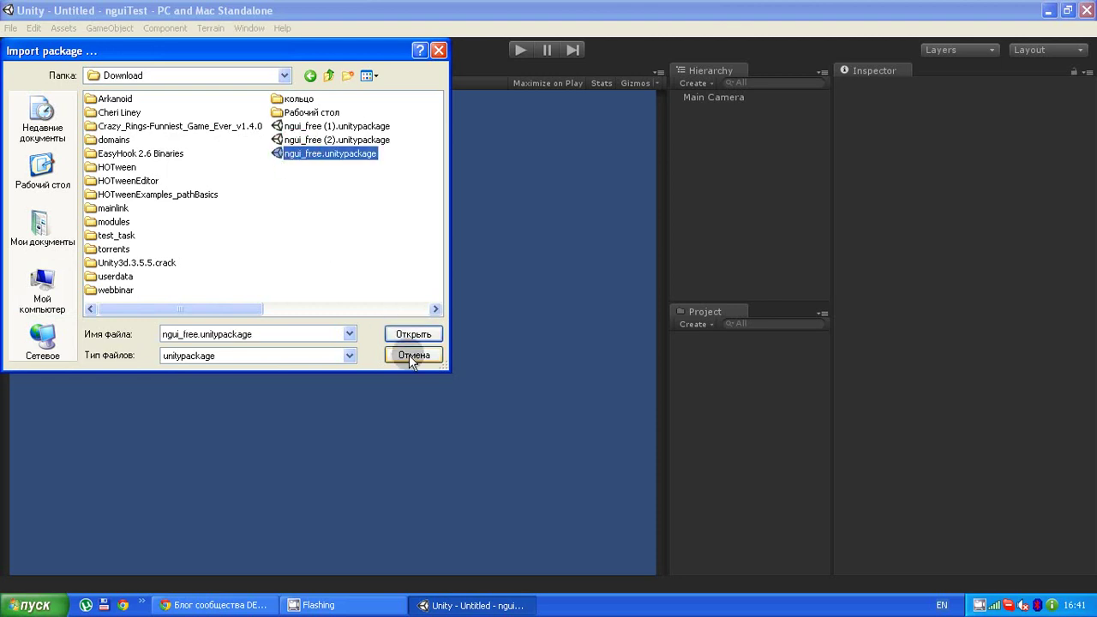
pyautogui.click(415, 334)
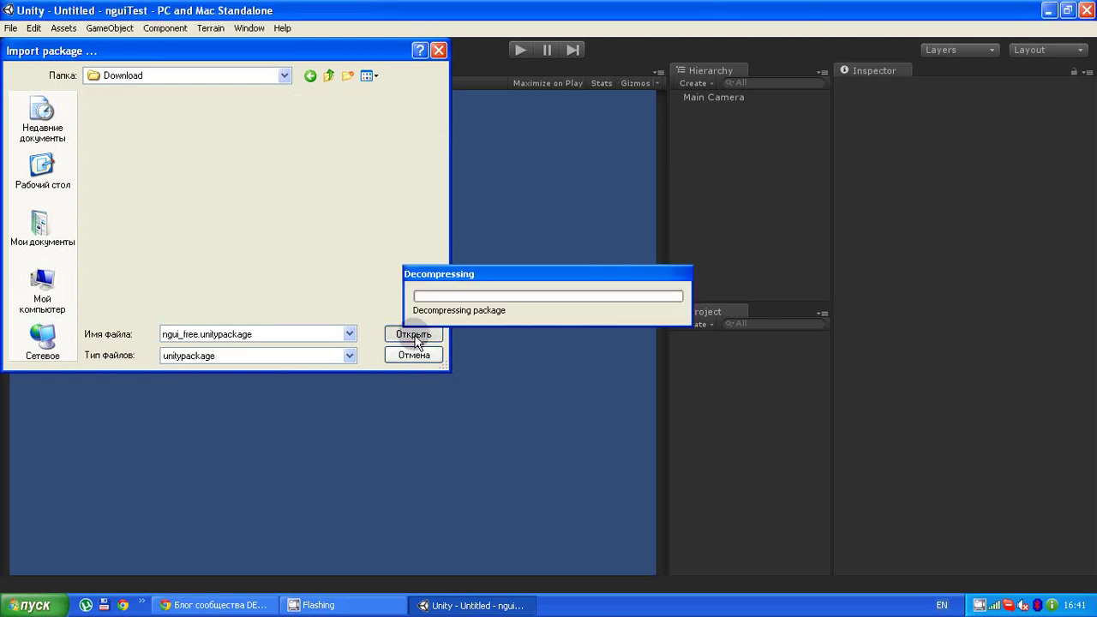
pyautogui.click(340, 288)
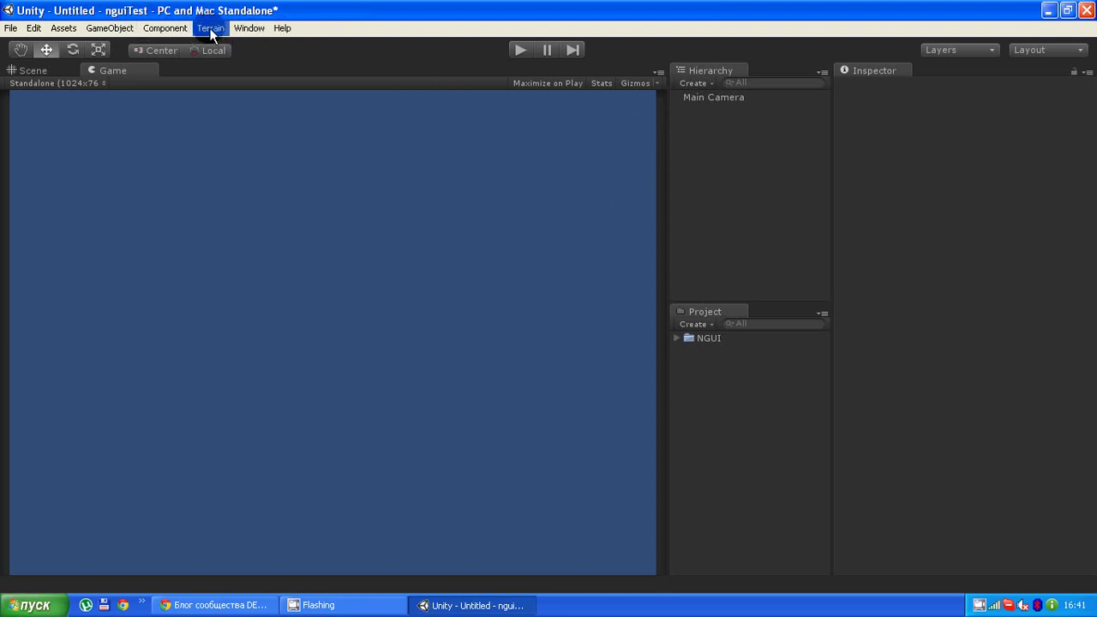
# Expand the NGUI folder and delete the Main Camera from the scene.
pyautogui.click(676, 337)
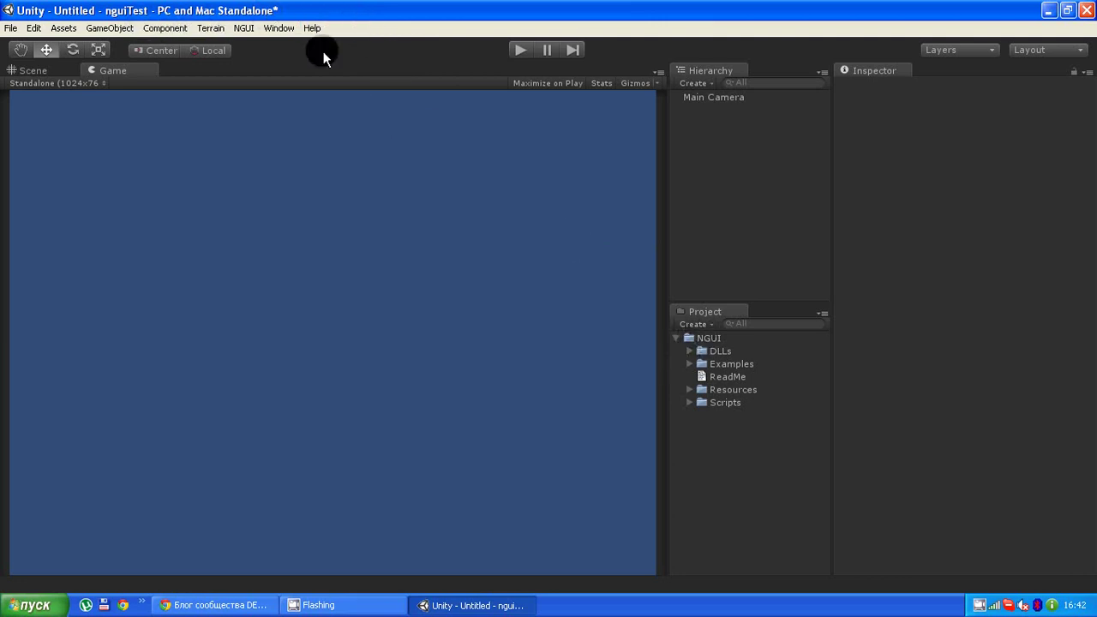
pyautogui.click(237, 31)
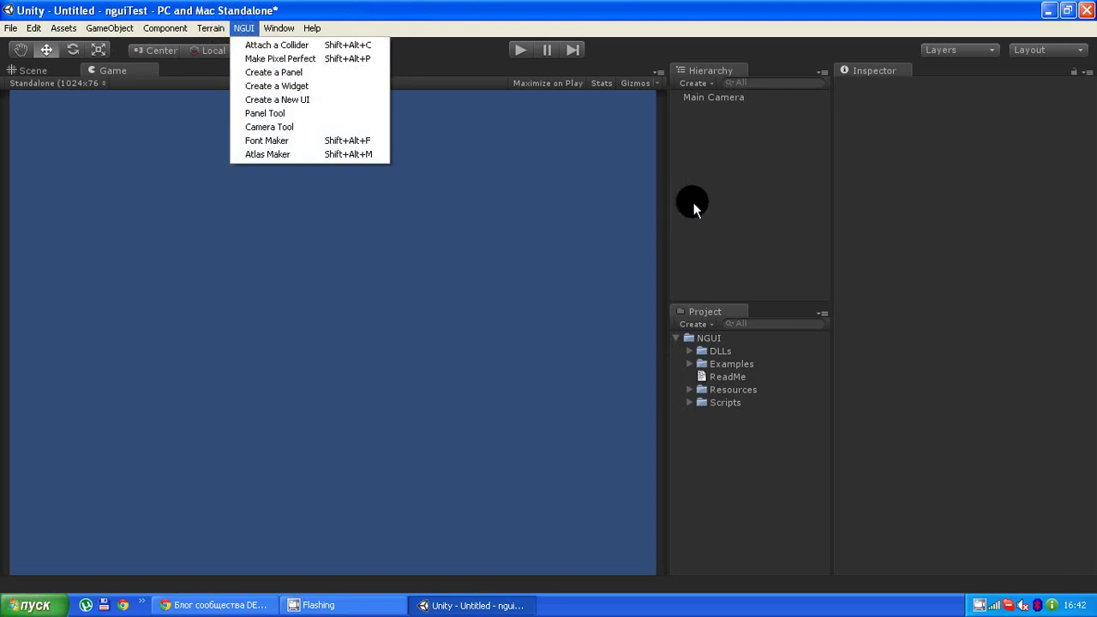
pyautogui.click(709, 111)
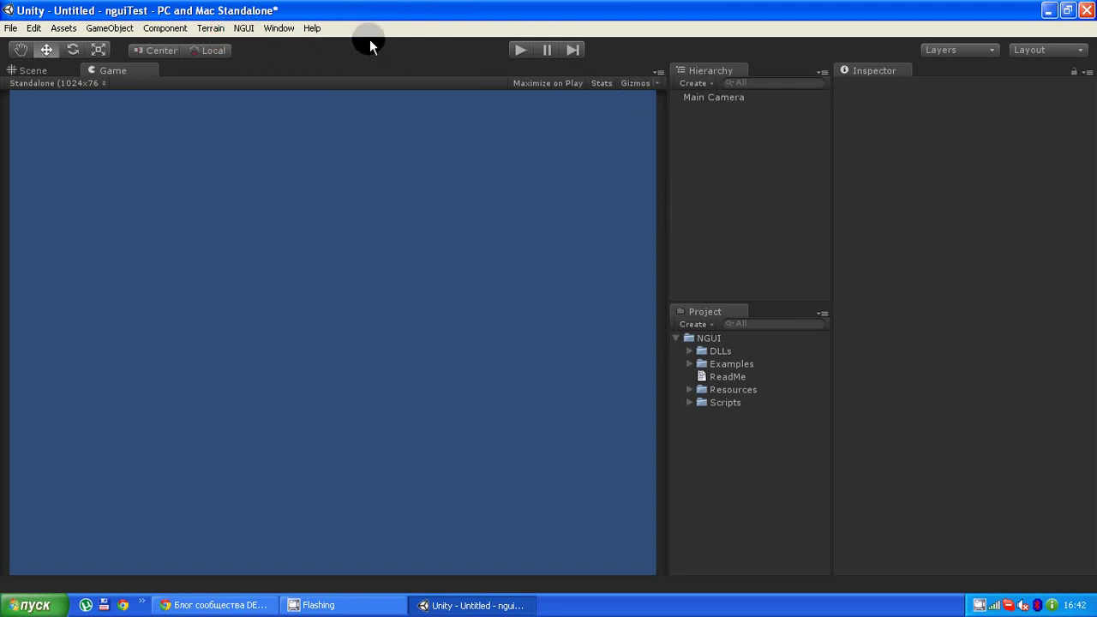
pyautogui.click(741, 100)
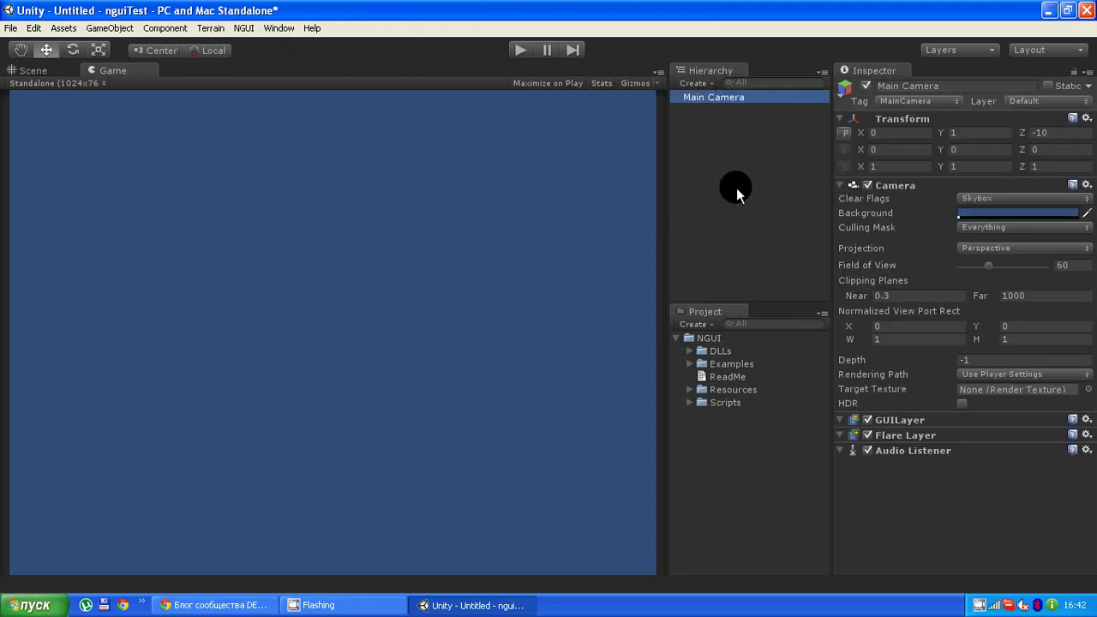
pyautogui.press('Delete')
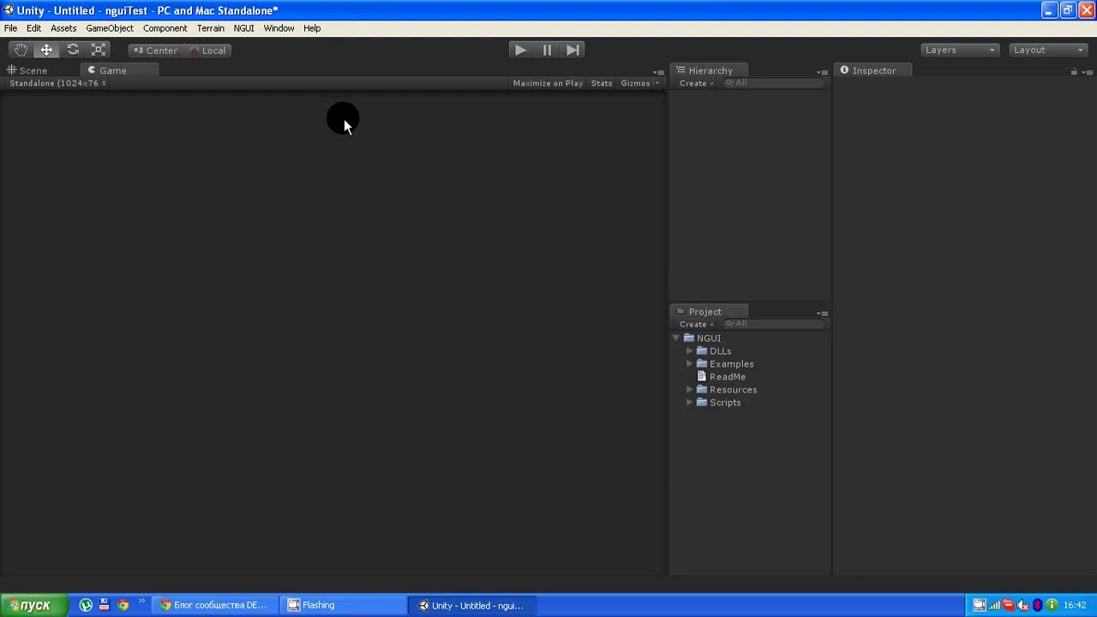
# Use NGUI's UI Tool with a Simple 2D camera to create UI Root (2D), Camera, Anchor and Panel.
pyautogui.click(248, 31)
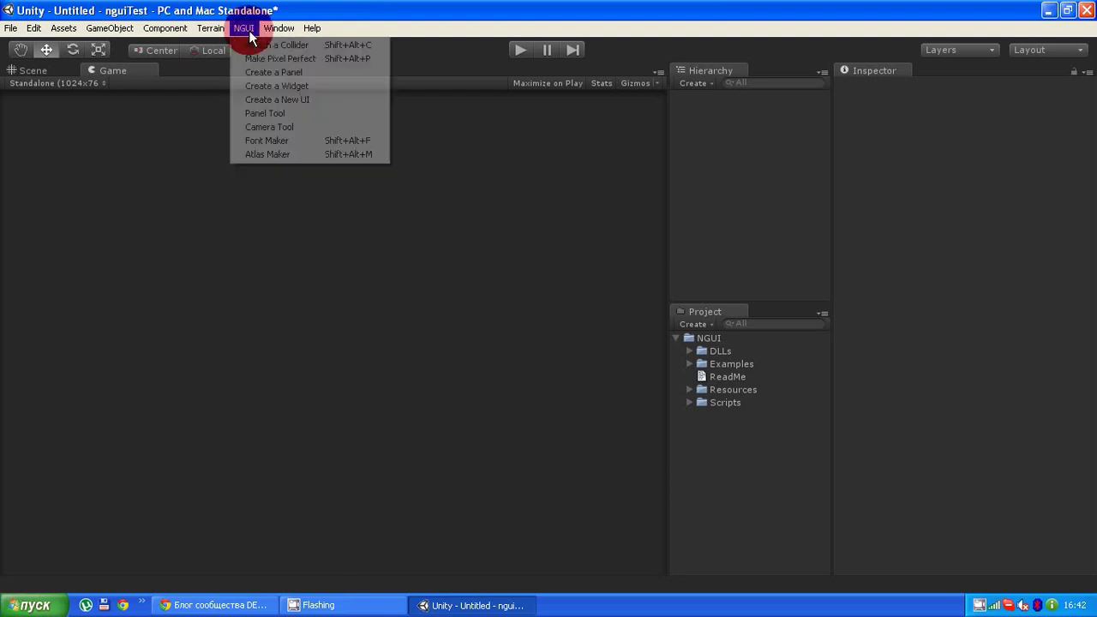
pyautogui.click(266, 100)
pyautogui.moveTo(196, 158)
pyautogui.mouseDown()
pyautogui.moveTo(731, 499)
pyautogui.moveTo(715, 478)
pyautogui.moveTo(716, 435)
pyautogui.mouseUp()
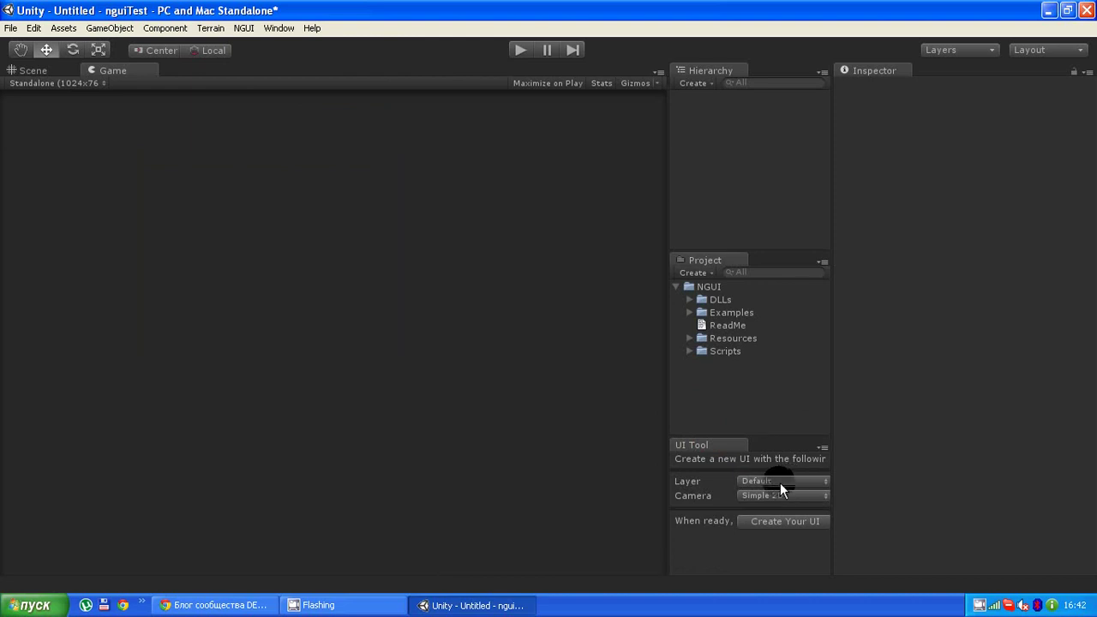
pyautogui.click(755, 502)
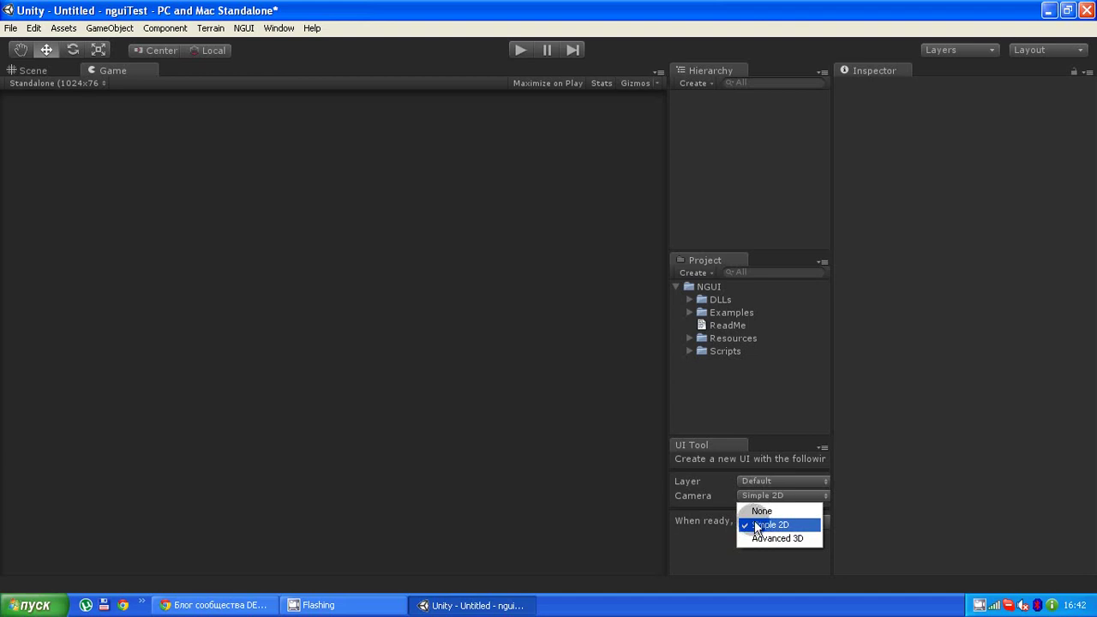
pyautogui.click(753, 523)
pyautogui.click(766, 524)
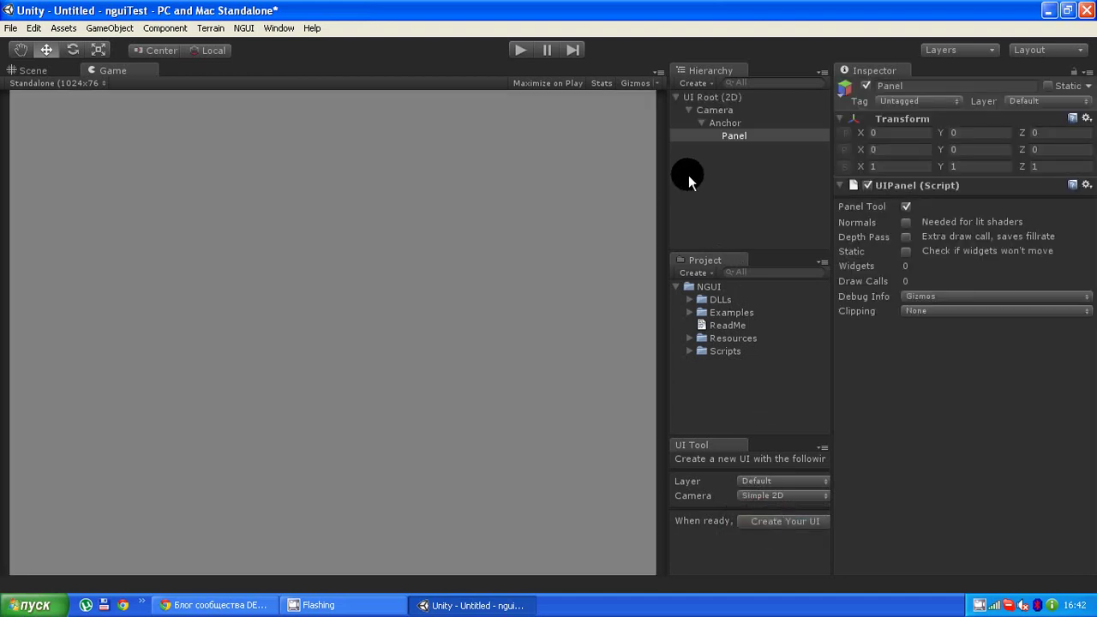
pyautogui.click(708, 97)
pyautogui.click(732, 160)
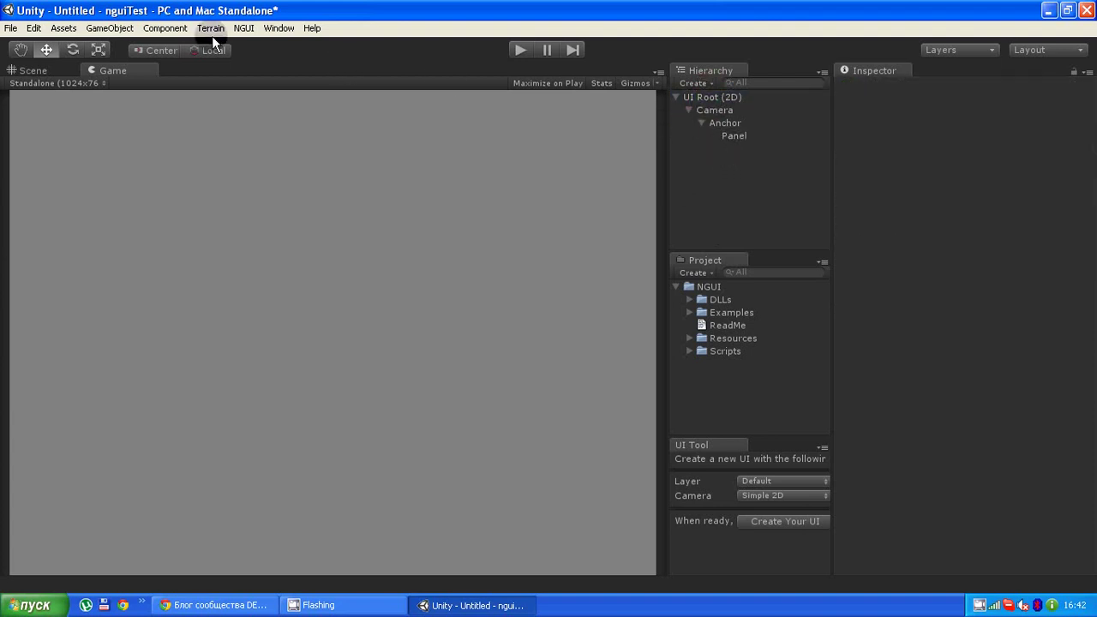
# Open NGUI's Widget Tool, dock it below the Inspector and make its pane taller.
pyautogui.click(242, 30)
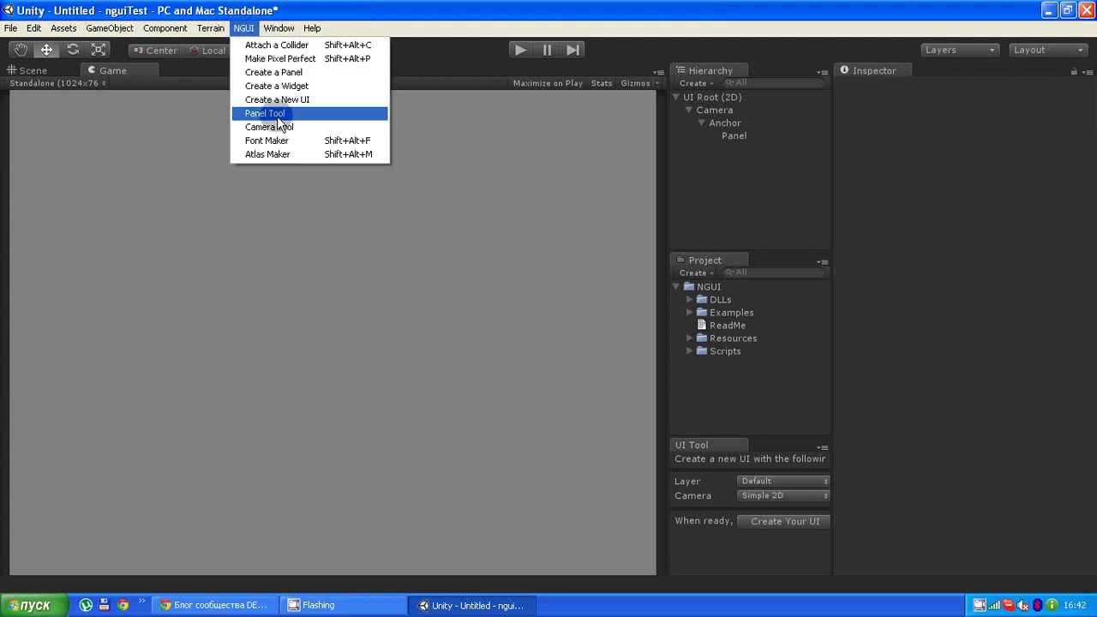
pyautogui.click(283, 88)
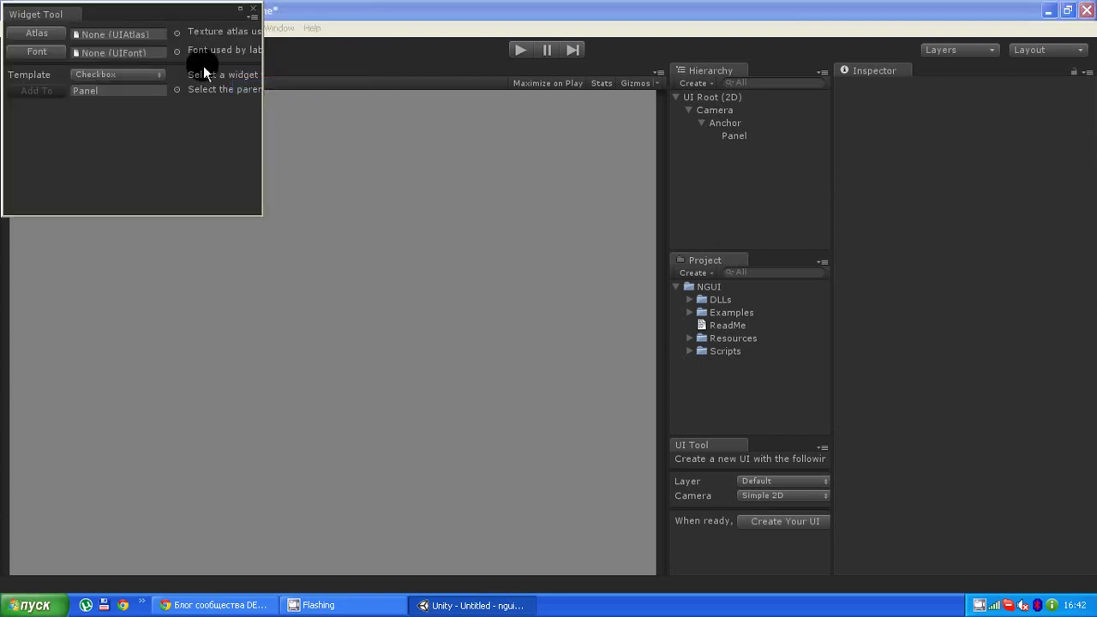
pyautogui.moveTo(95, 34); pyautogui.dragTo(925, 452)
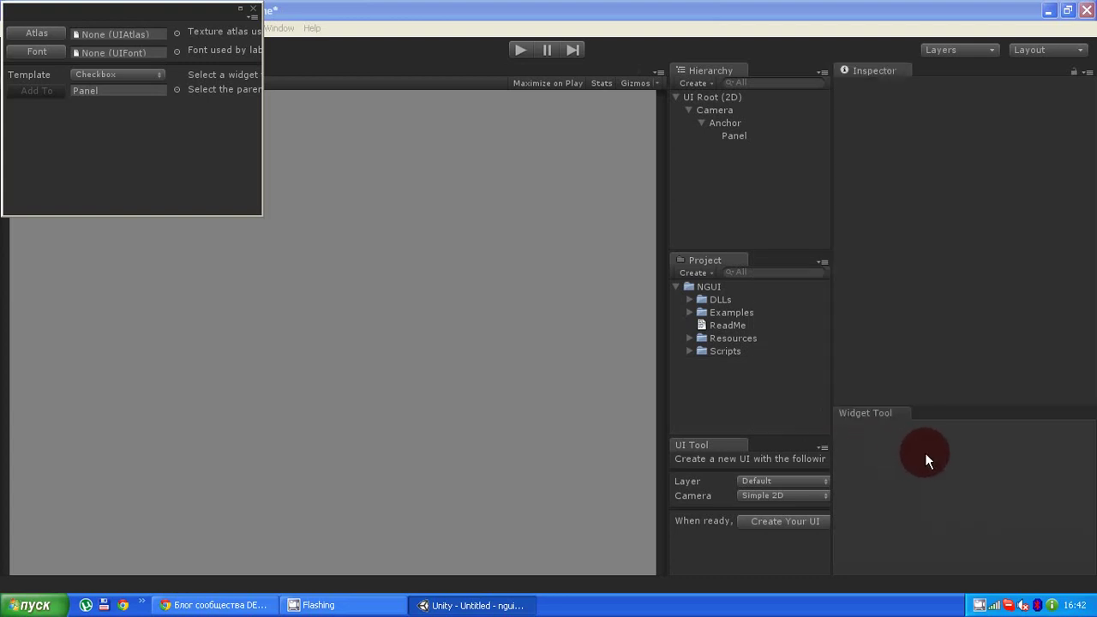
pyautogui.moveTo(935, 403); pyautogui.dragTo(933, 391)
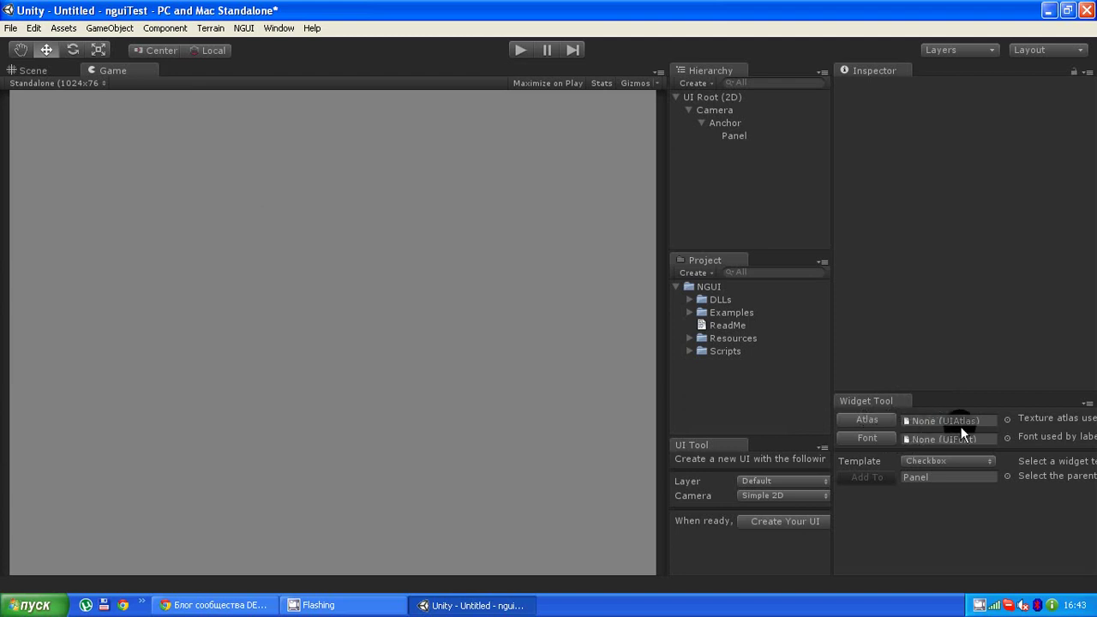
# Assign SciFi Atlas from NGUI > Examples > Atlases > SciFi to the Widget Tool's Atlas field.
pyautogui.click(689, 312)
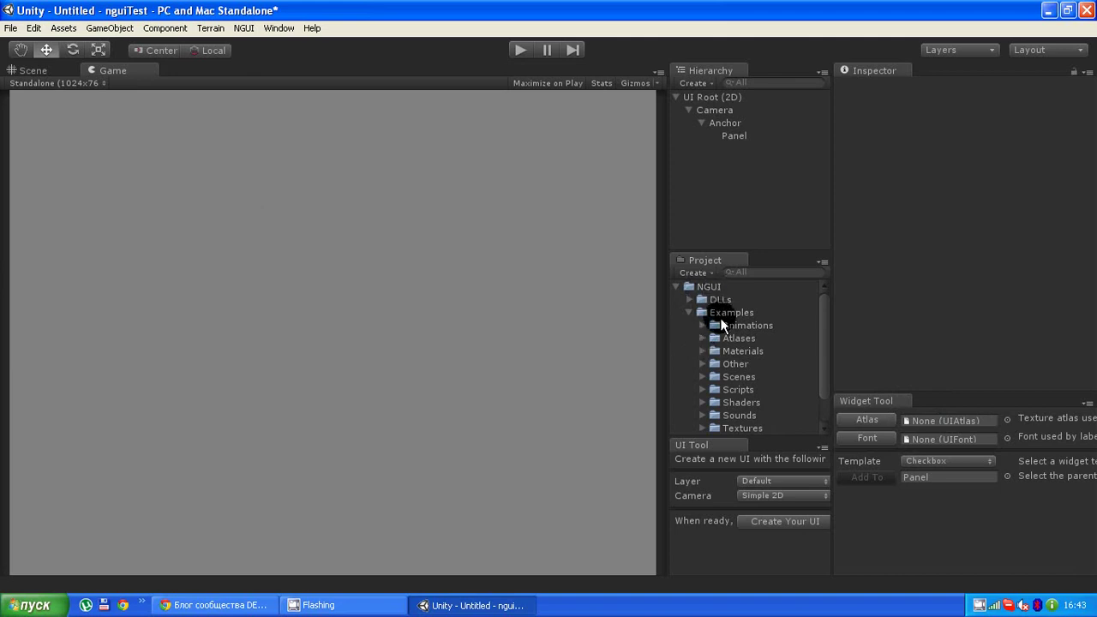
pyautogui.click(702, 339)
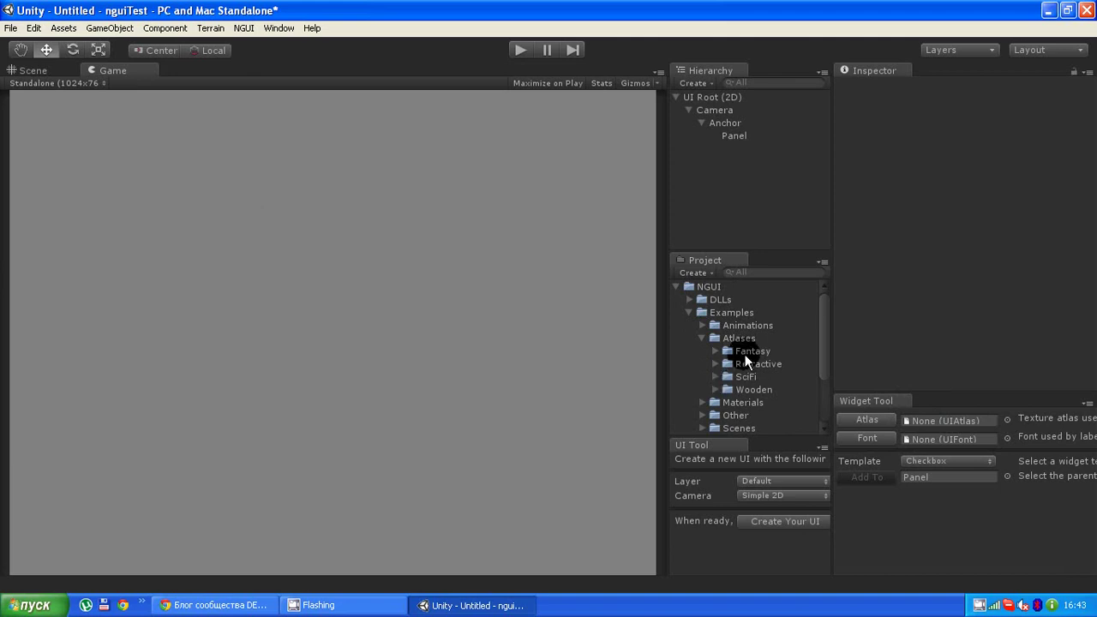
pyautogui.scroll(-2, 729, 352)
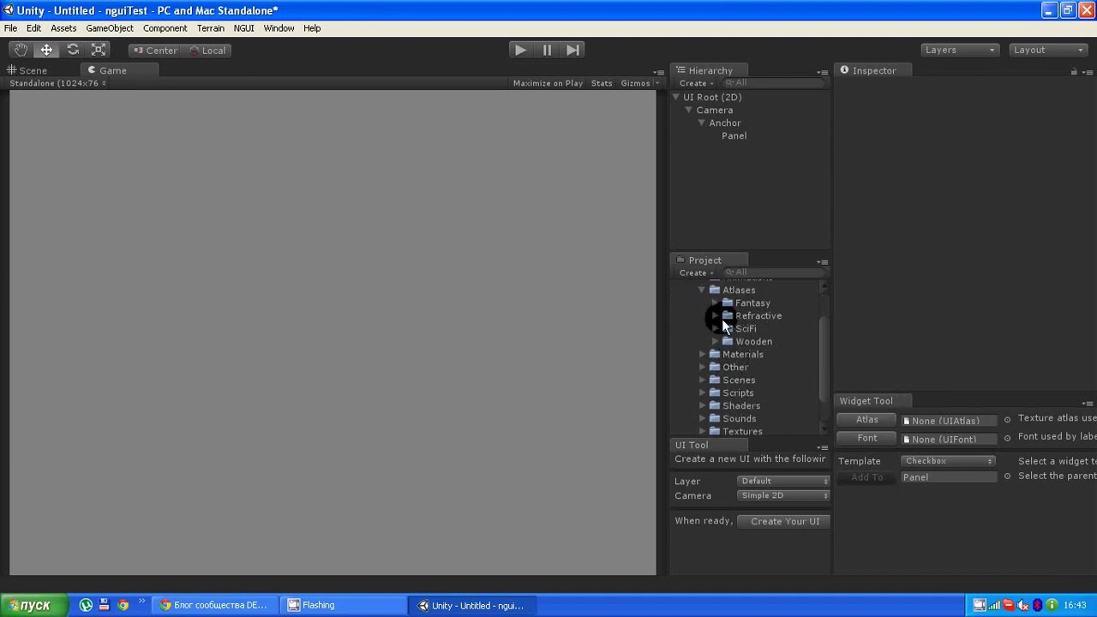
pyautogui.click(714, 329)
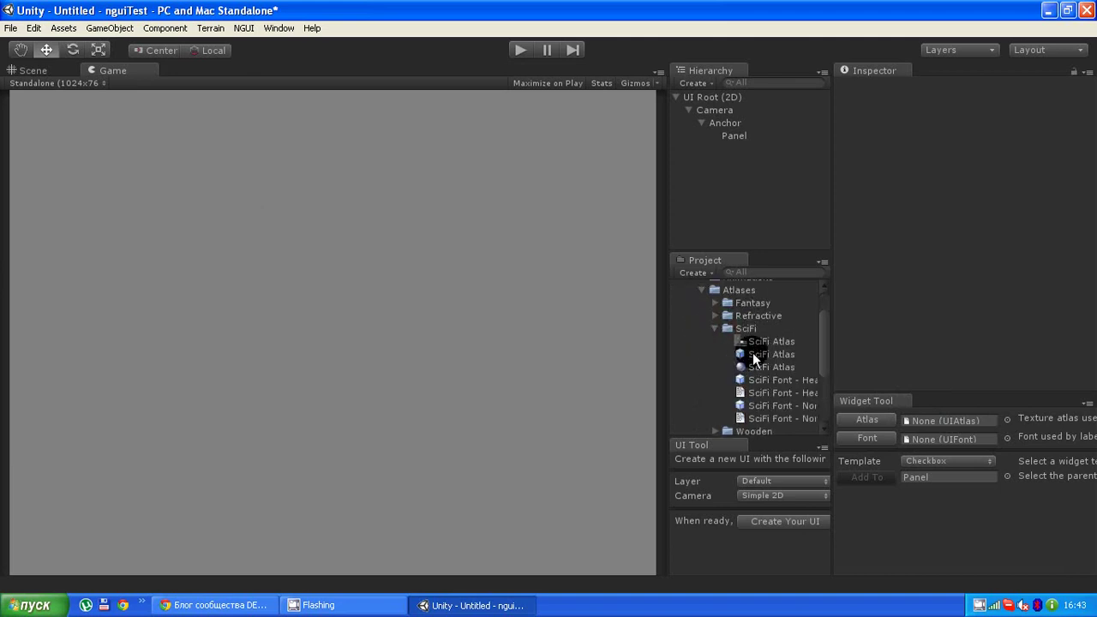
pyautogui.moveTo(739, 354)
pyautogui.mouseDown()
pyautogui.moveTo(820, 368)
pyautogui.moveTo(946, 420)
pyautogui.mouseUp()
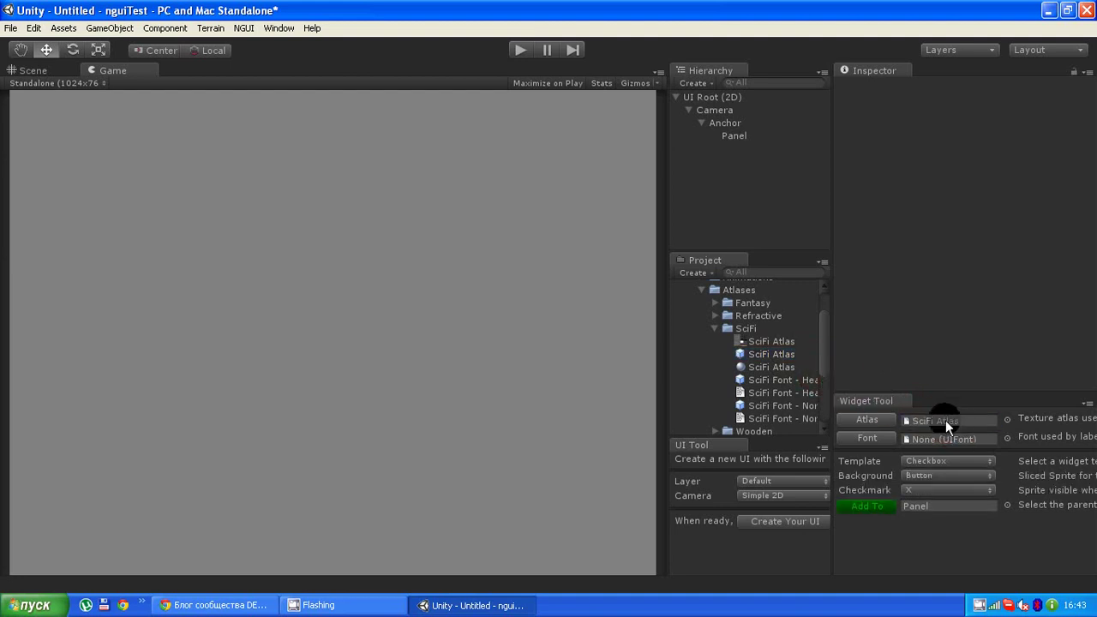
pyautogui.scroll(-2, 795, 367)
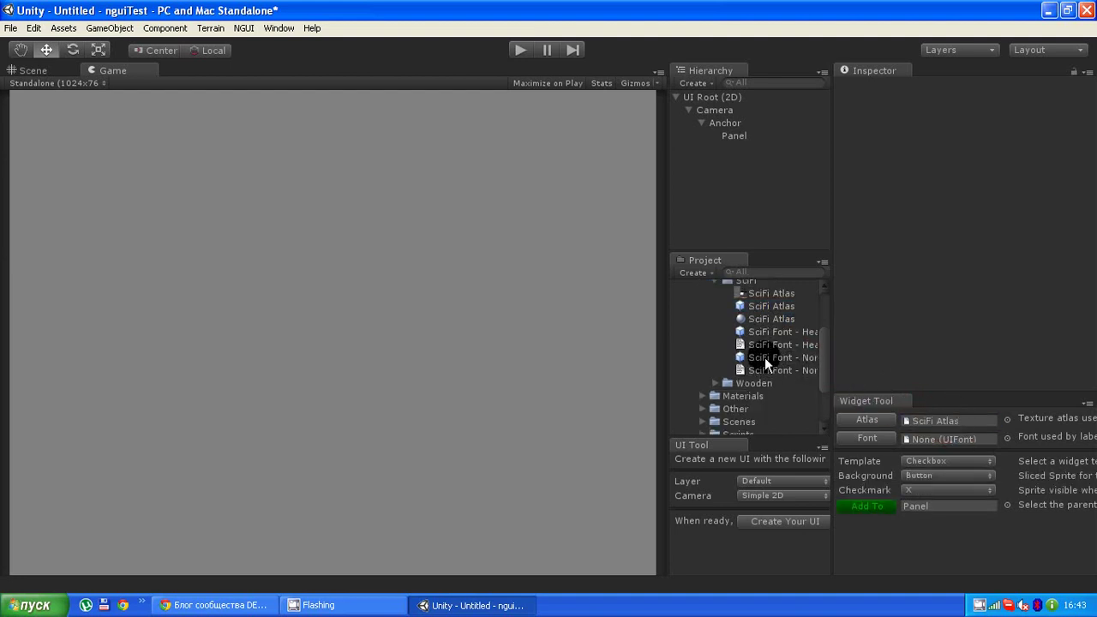
# Add a Button widget with SciFi Font - Normal text and Highlight background to the Panel.
pyautogui.click(765, 357)
pyautogui.moveTo(765, 357); pyautogui.dragTo(939, 437)
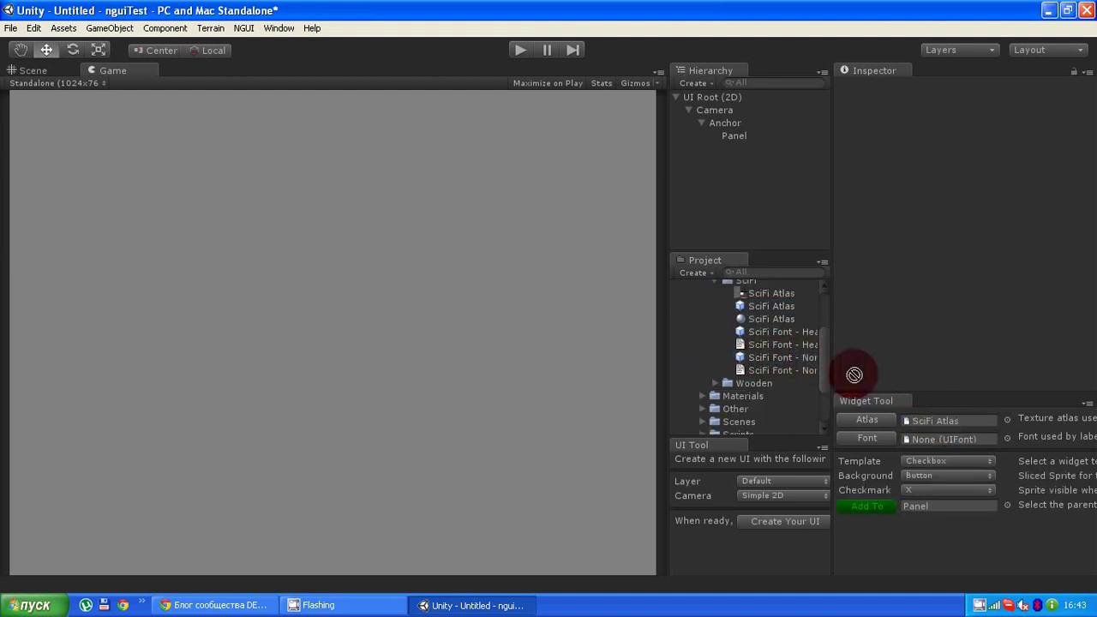
pyautogui.click(936, 461)
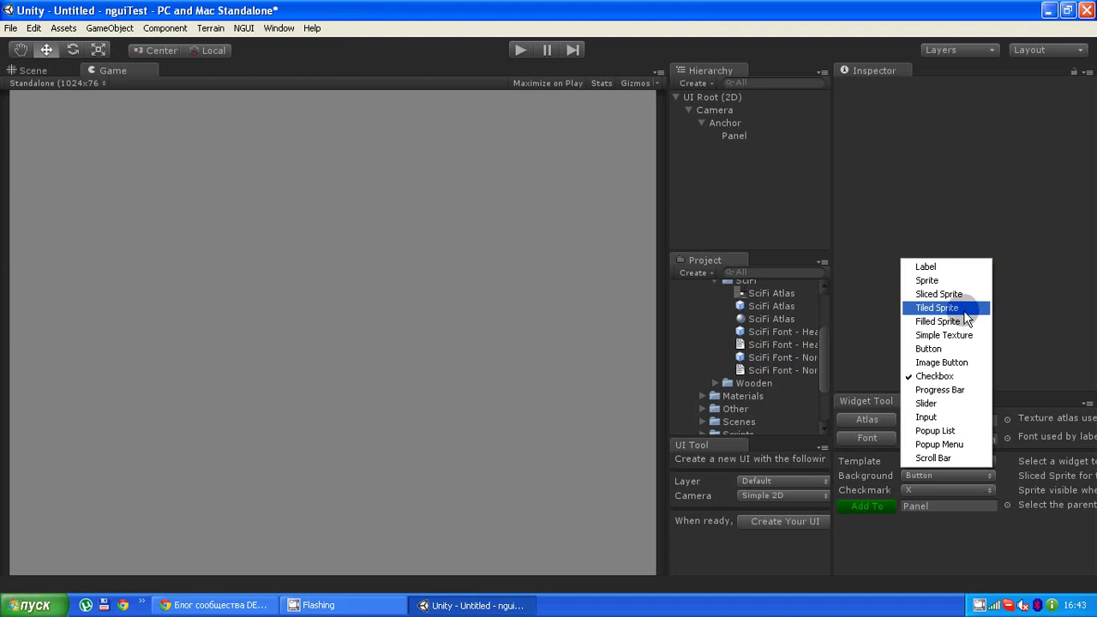
pyautogui.click(942, 349)
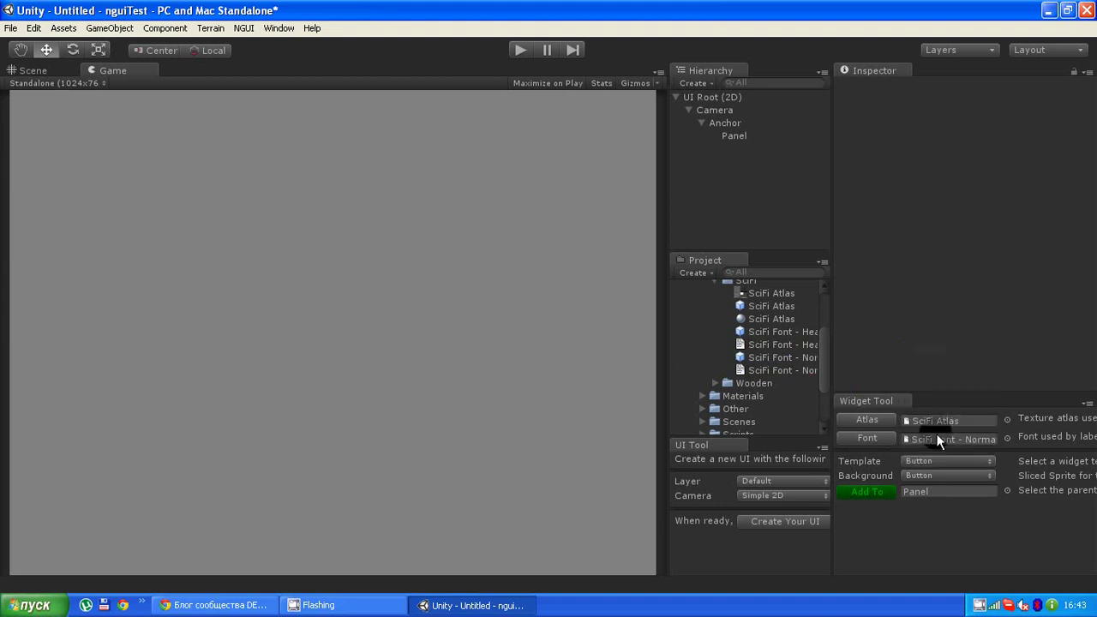
pyautogui.click(924, 477)
pyautogui.click(931, 543)
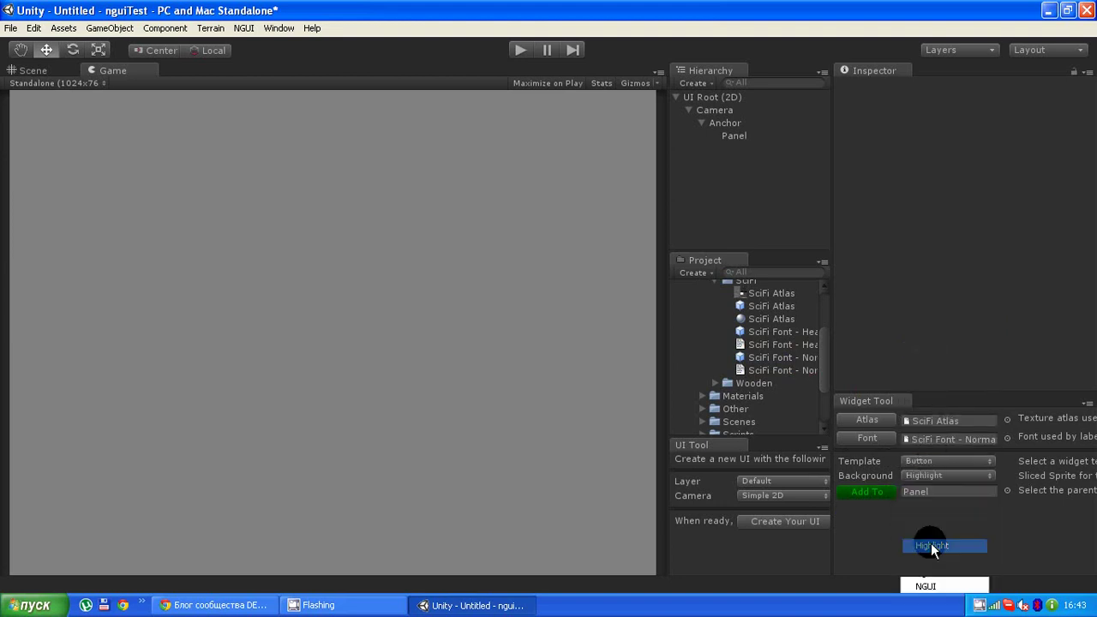
pyautogui.click(871, 494)
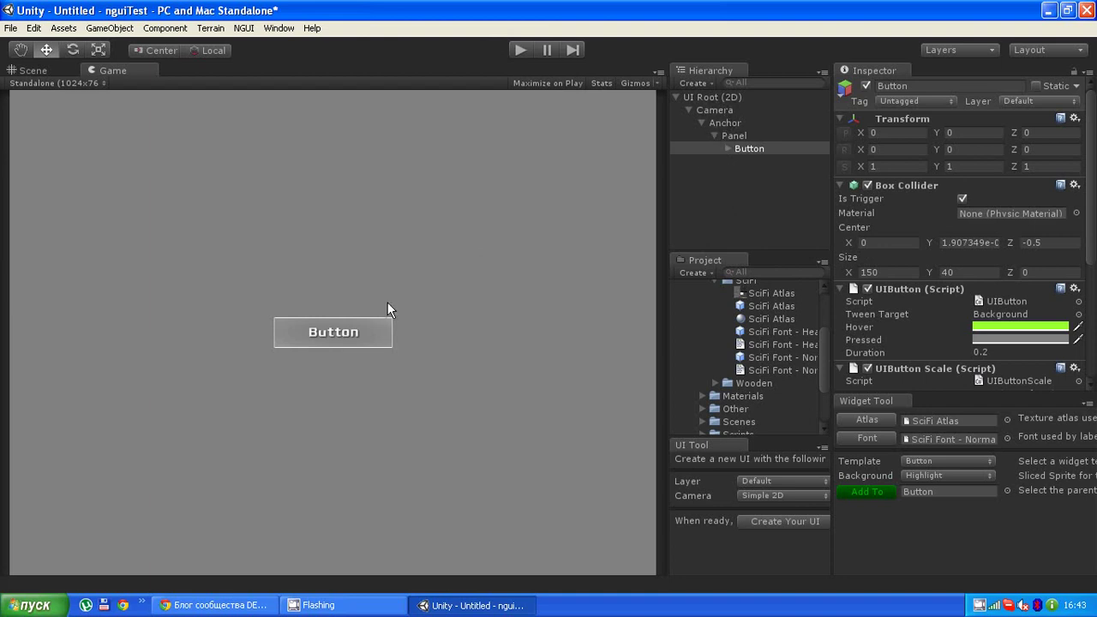
# Run Play mode, click the Button to confirm its green highlight, then stop playing.
pyautogui.click(690, 208)
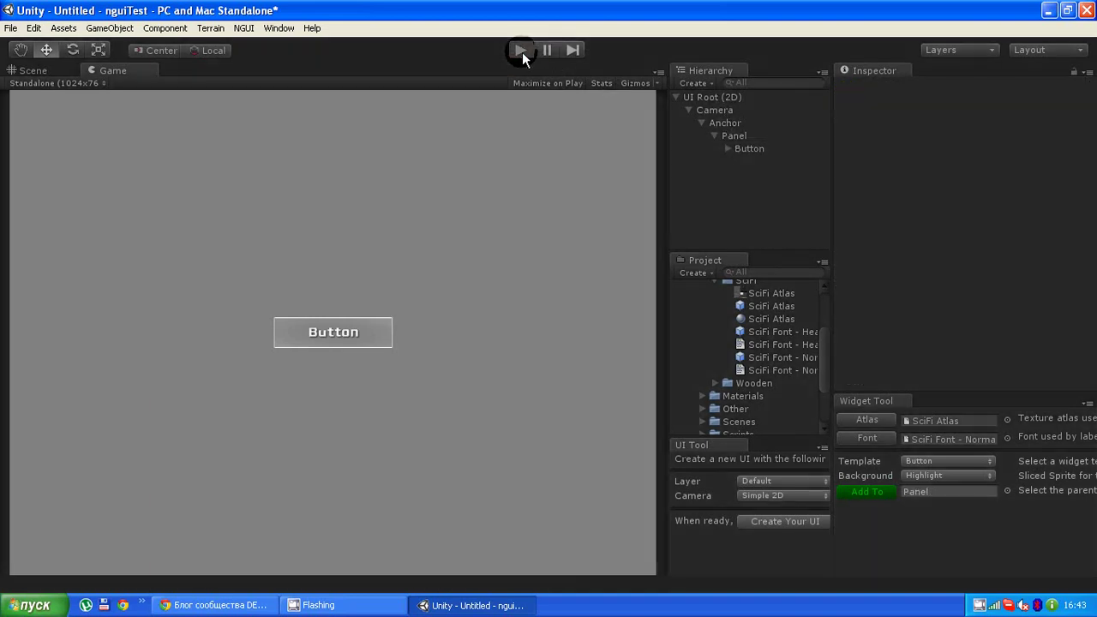
pyautogui.click(346, 334)
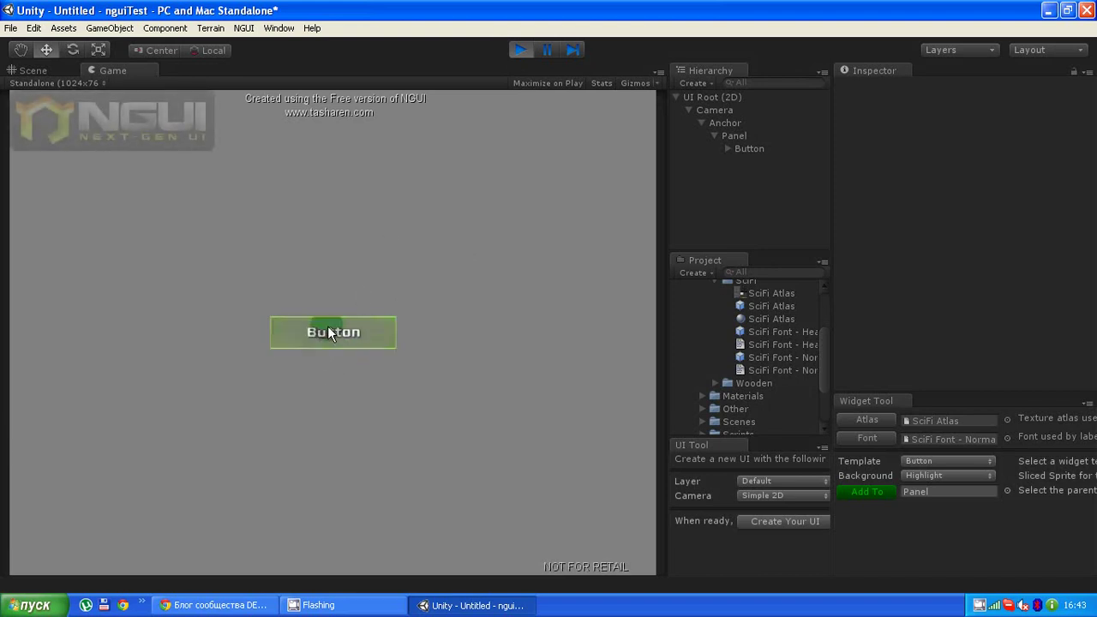
pyautogui.click(327, 335)
pyautogui.click(723, 237)
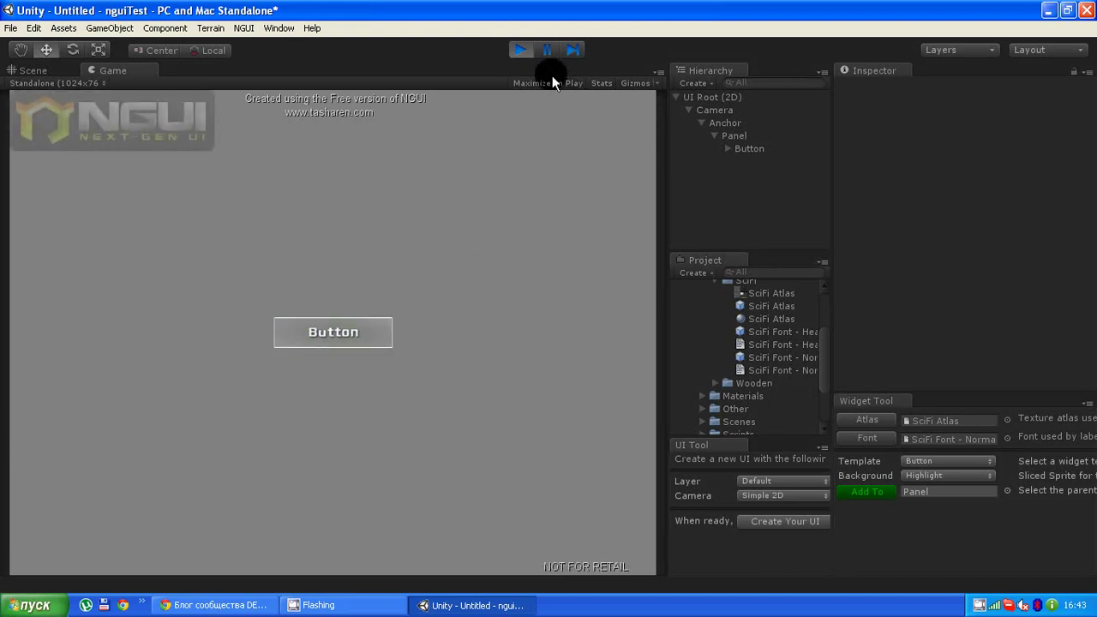
pyautogui.click(522, 51)
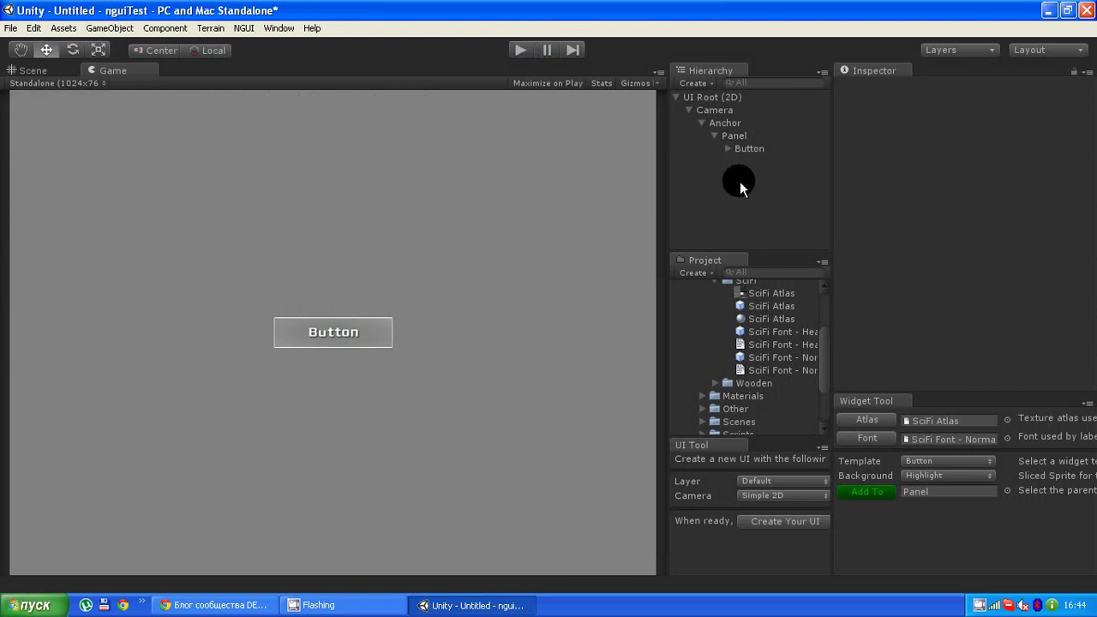
pyautogui.scroll(3, 740, 304)
# Collapse Atlases, locate NGUI's example scenes and open 'Tutorial 6 - Button'.
pyautogui.click(703, 337)
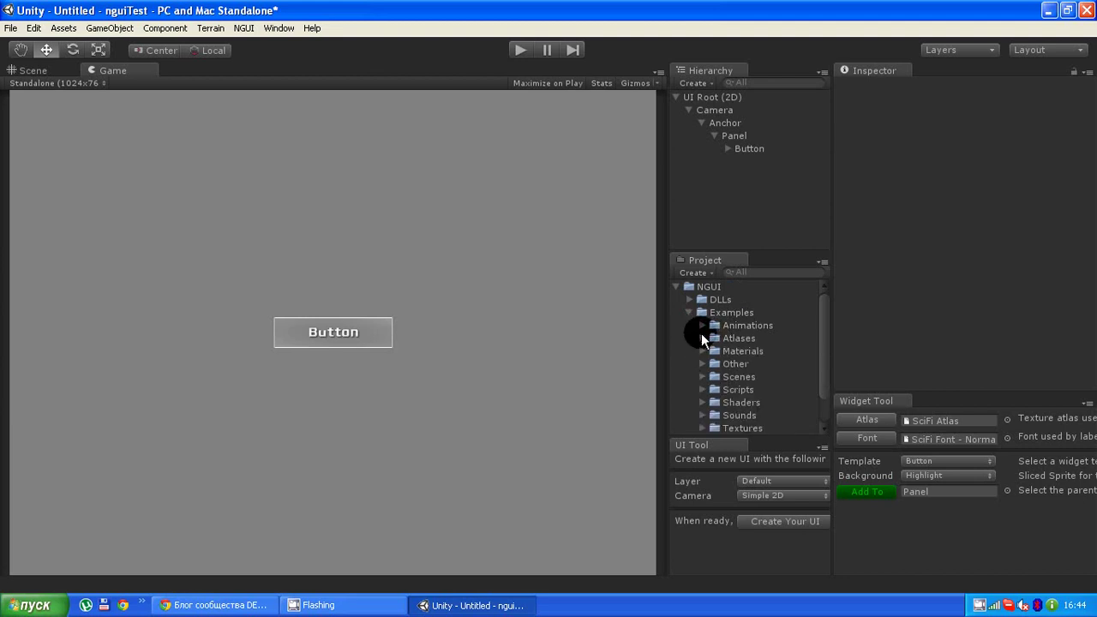
pyautogui.scroll(-2, 701, 339)
pyautogui.scroll(2, 690, 318)
pyautogui.scroll(-2, 689, 319)
pyautogui.scroll(1, 688, 319)
pyautogui.click(702, 378)
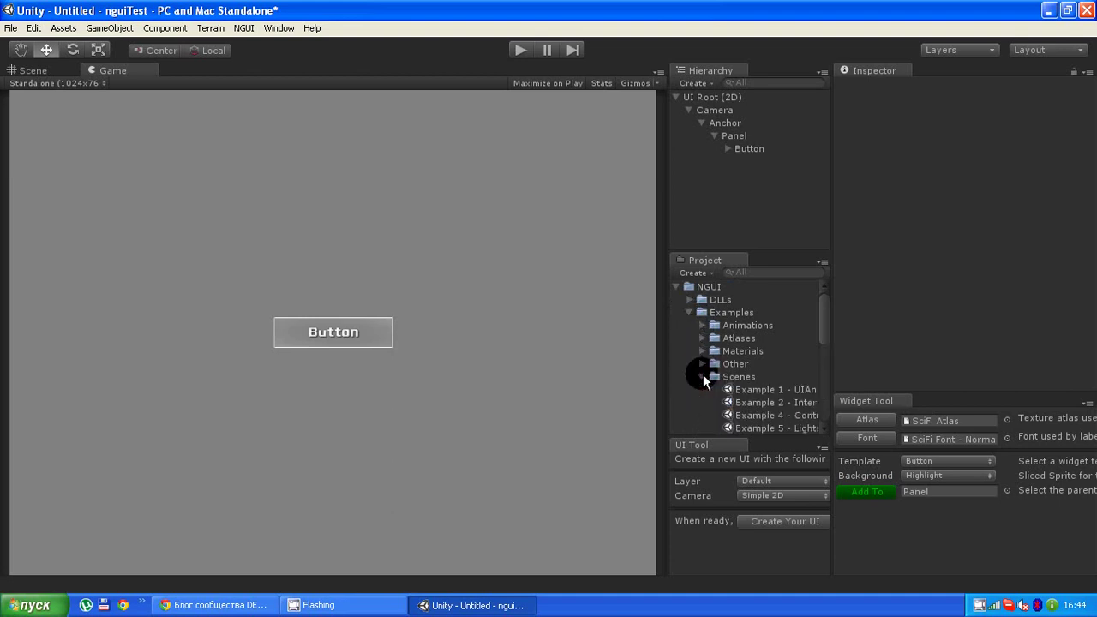
pyautogui.scroll(-2, 703, 373)
pyautogui.moveTo(667, 347); pyautogui.dragTo(611, 342)
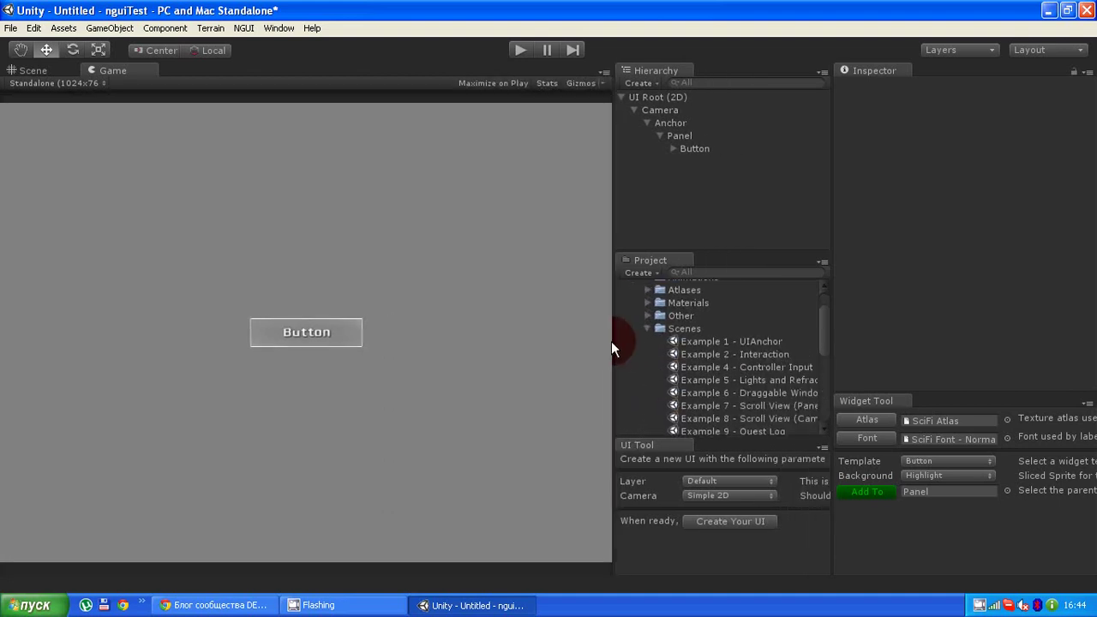
pyautogui.scroll(-4, 717, 343)
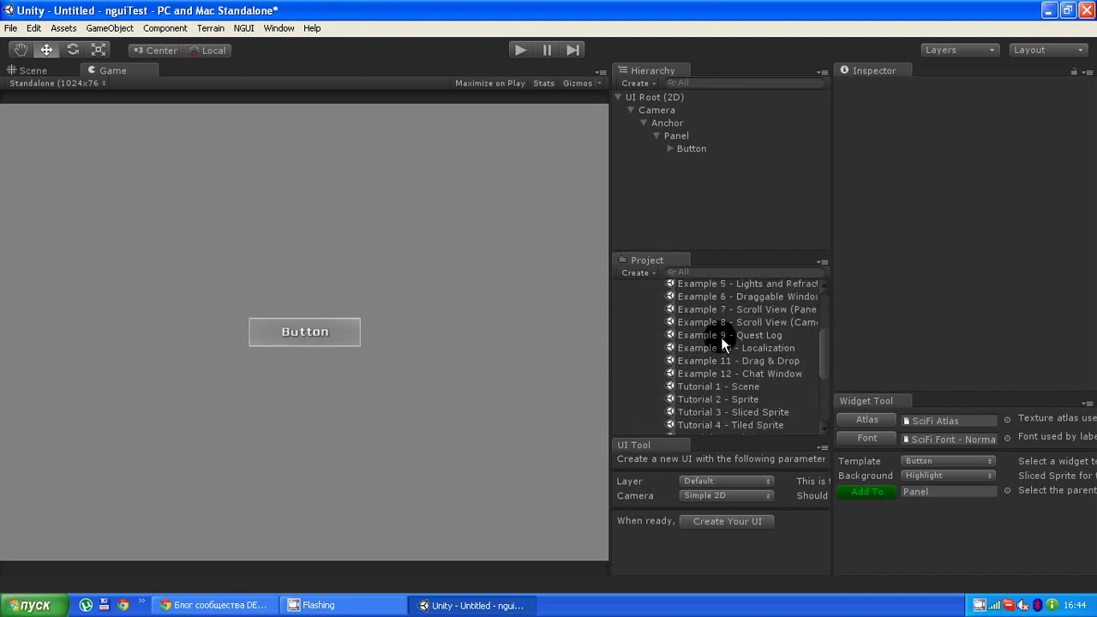
pyautogui.scroll(-2, 723, 343)
pyautogui.scroll(-2, 723, 343)
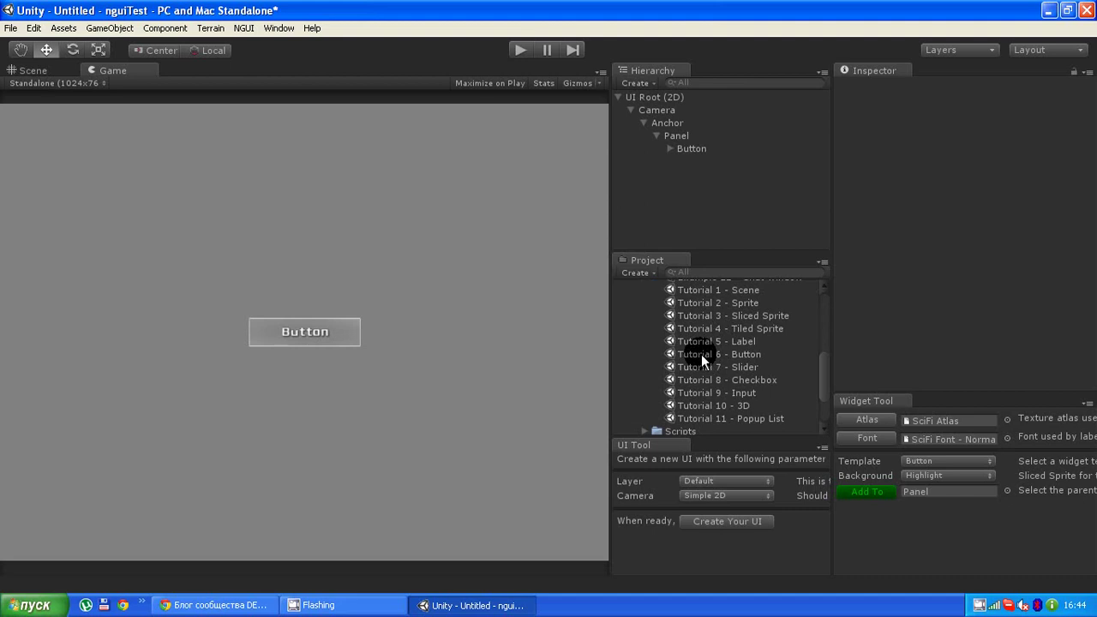
pyautogui.doubleClick(701, 355)
# Discard unsaved changes, expand UI Root (2D), and test the Click Me button in Play mode.
pyautogui.click(593, 336)
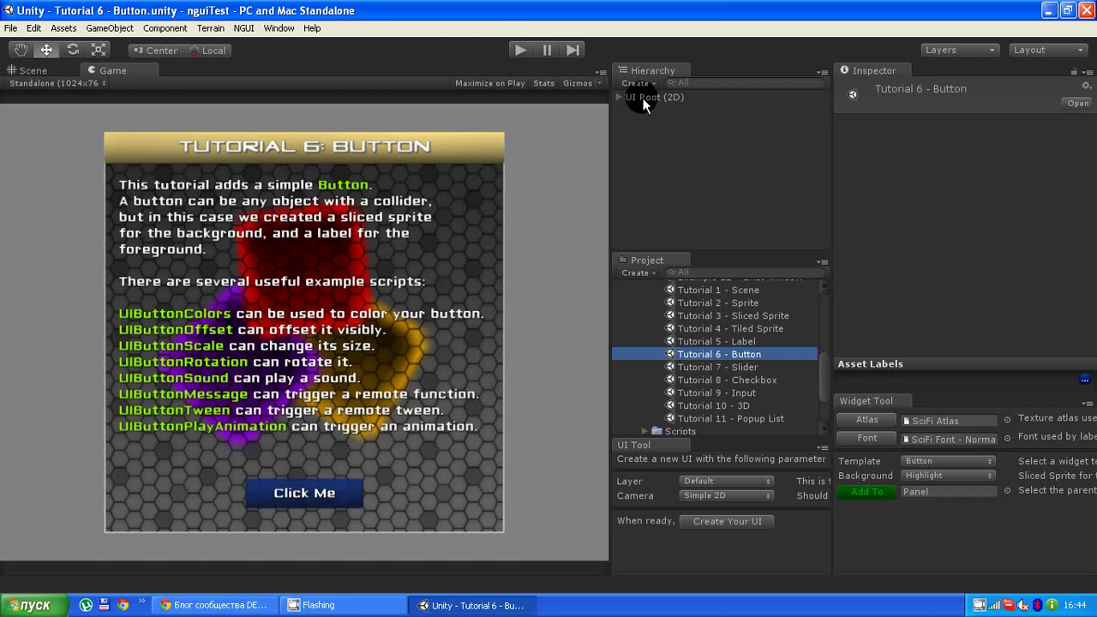
pyautogui.click(619, 97)
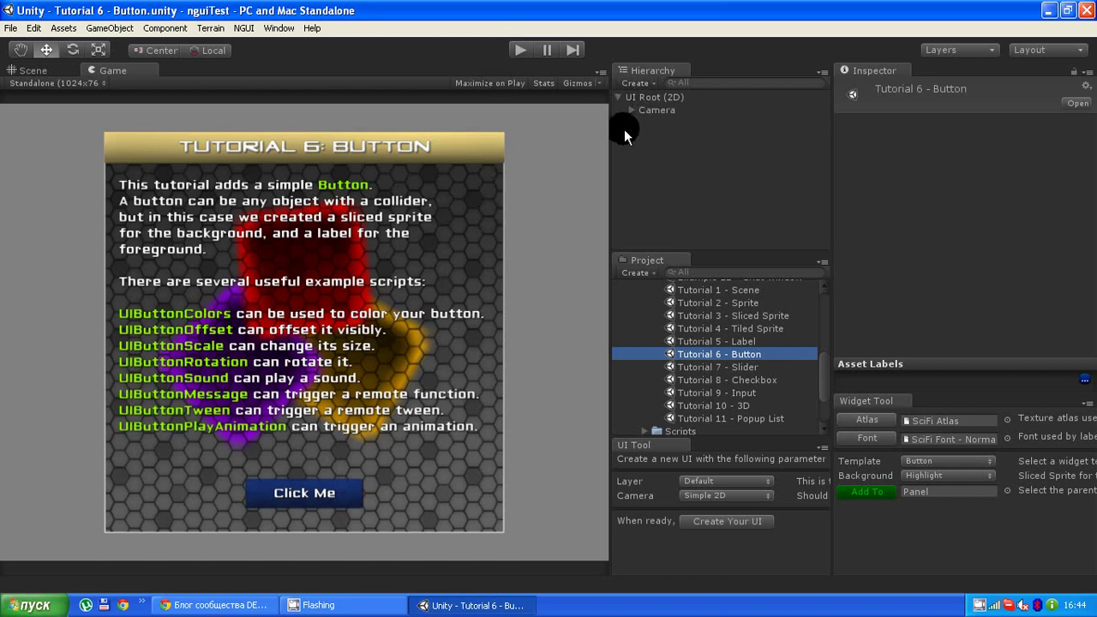
pyautogui.click(517, 57)
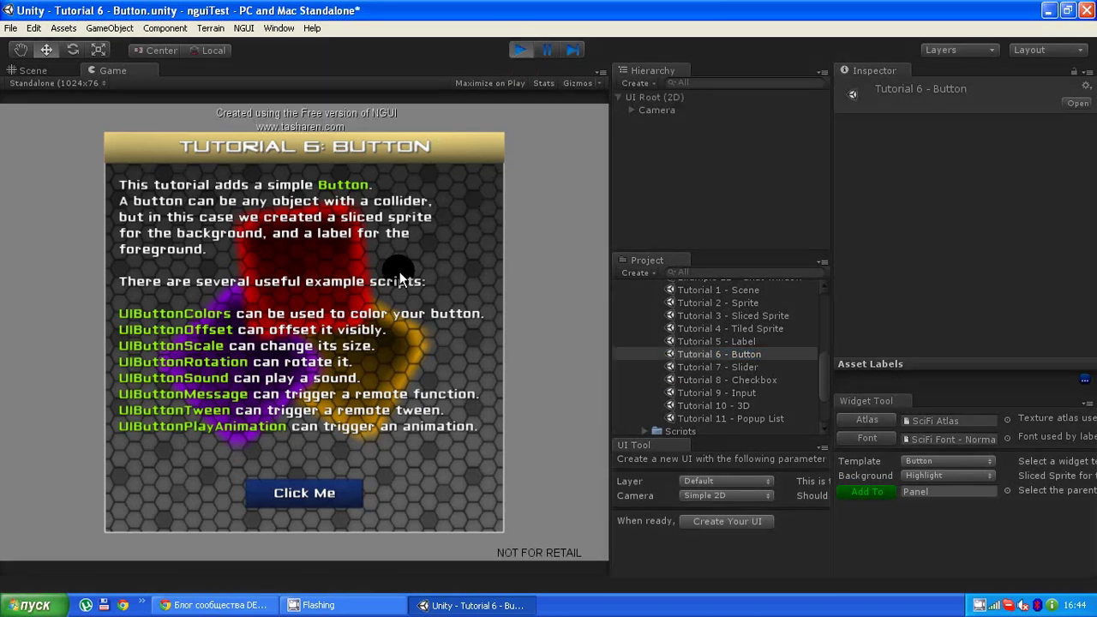
pyautogui.click(289, 494)
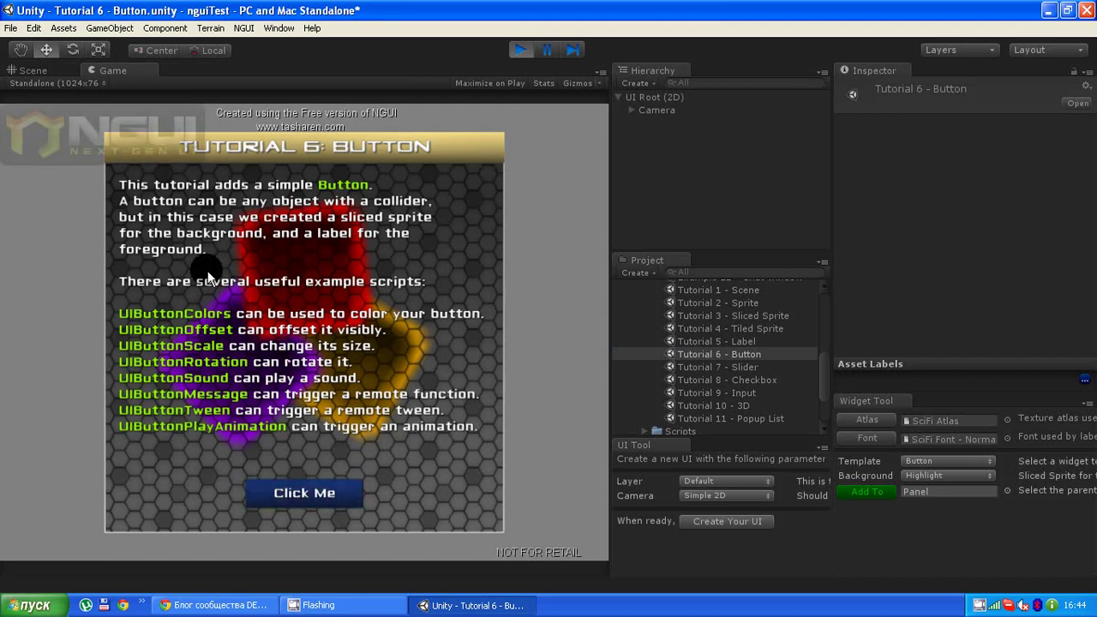
pyautogui.click(521, 51)
# Select the Tutorial 9 - Input scene file and browse the Project list of example scenes.
pyautogui.scroll(-2, 822, 372)
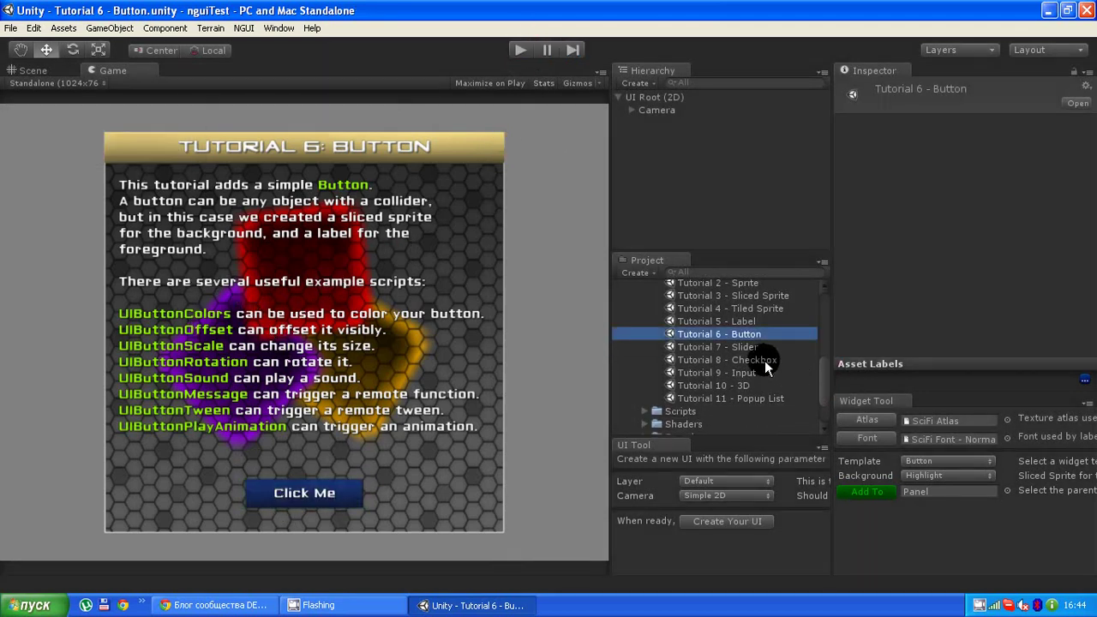
pyautogui.click(754, 375)
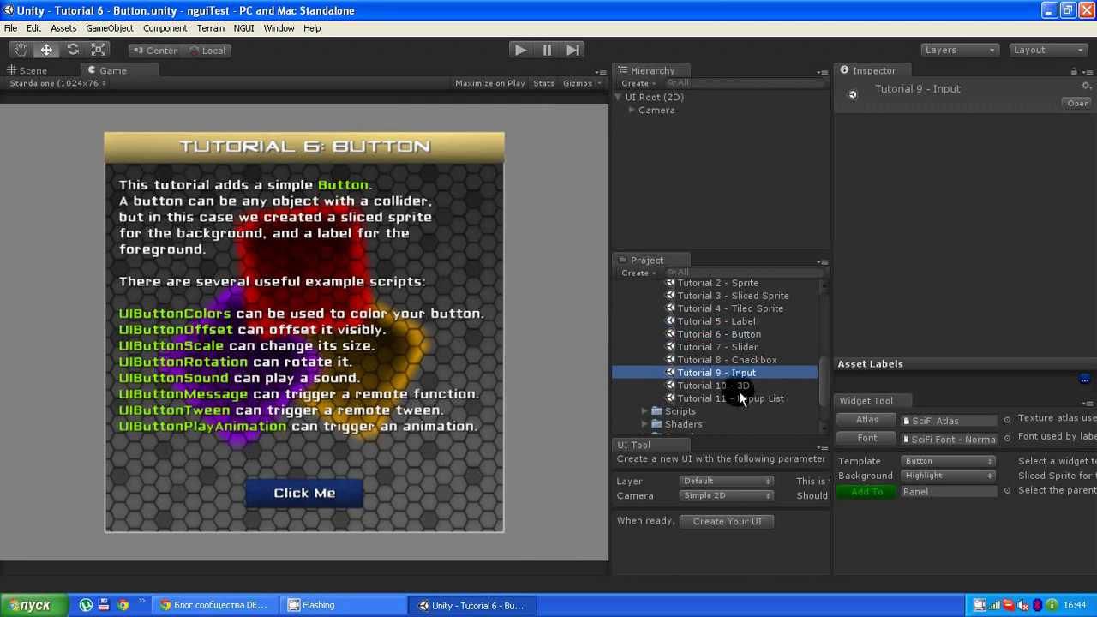
pyautogui.scroll(2, 738, 398)
pyautogui.scroll(2, 742, 392)
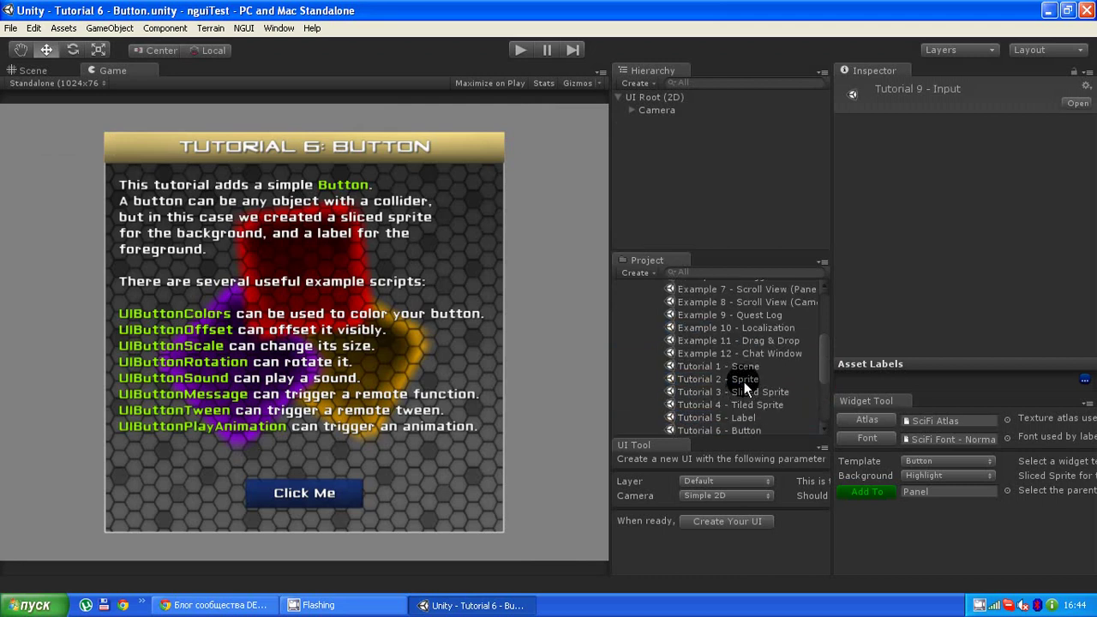
pyautogui.scroll(3, 744, 338)
pyautogui.scroll(3, 743, 331)
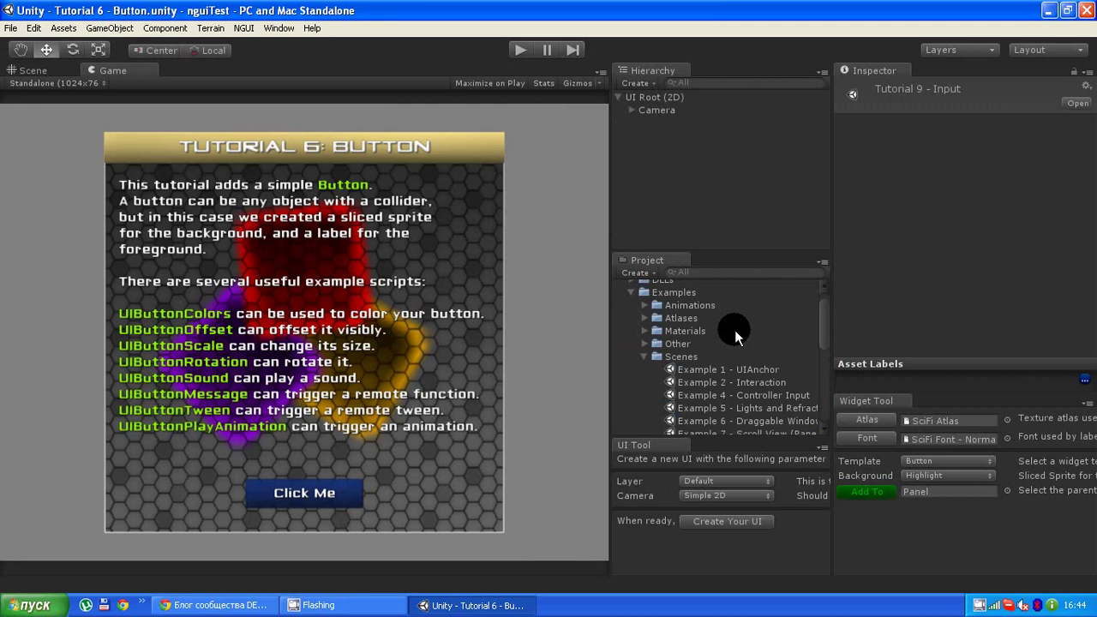
pyautogui.scroll(1, 720, 331)
pyautogui.scroll(-2, 683, 352)
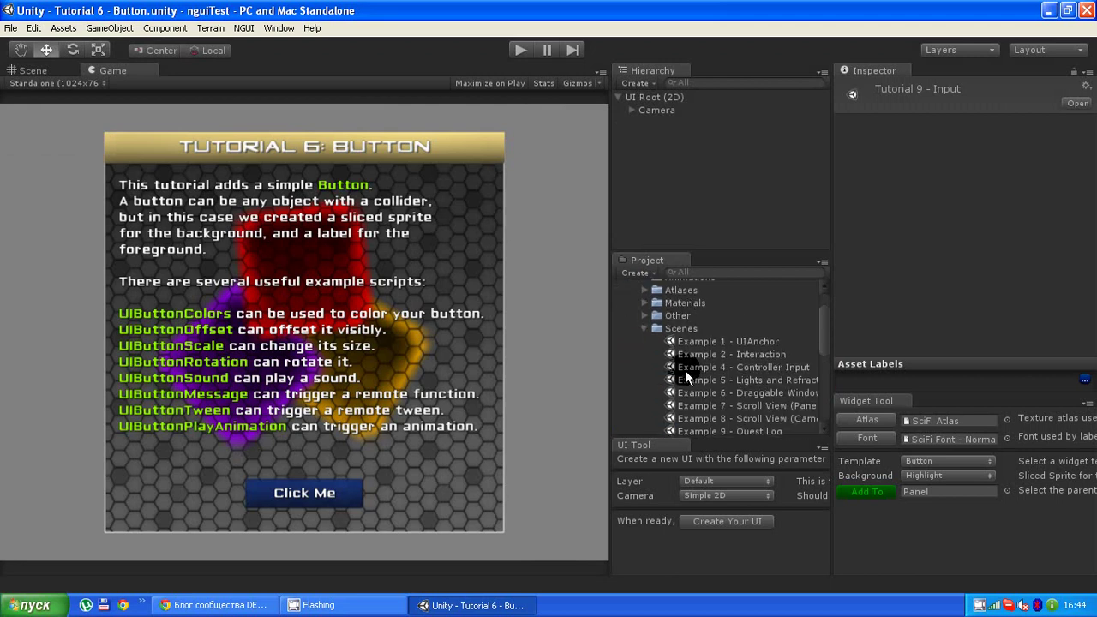
pyautogui.scroll(-2, 709, 354)
# Run Example 4 - Controller Input, inspect UI Root (3D), set the Game view to Free Aspect, then stop.
pyautogui.doubleClick(713, 317)
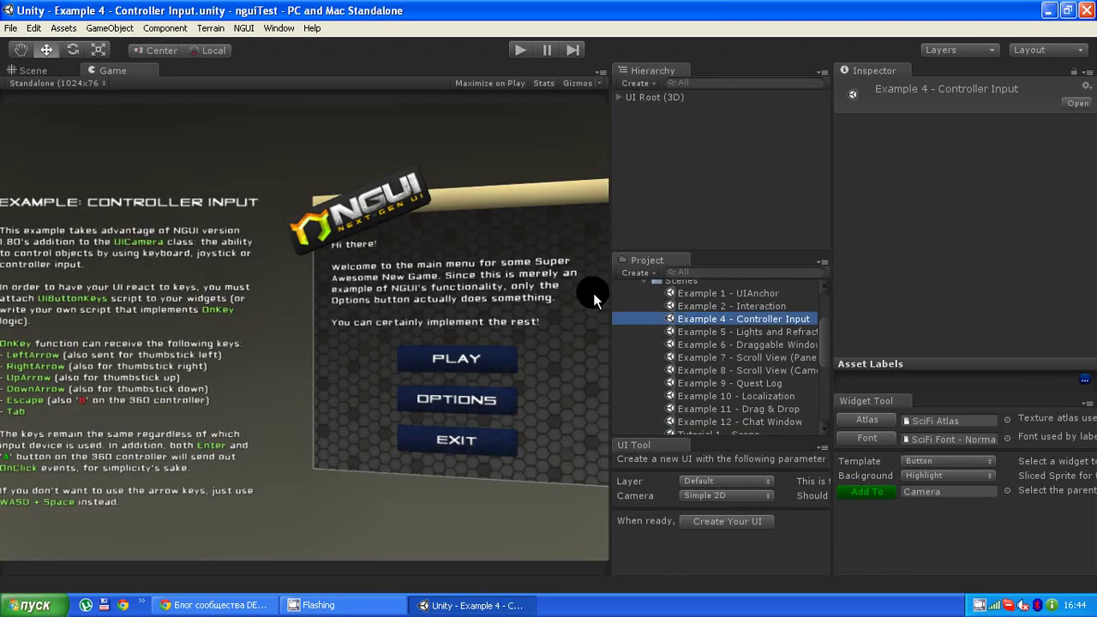
pyautogui.click(519, 50)
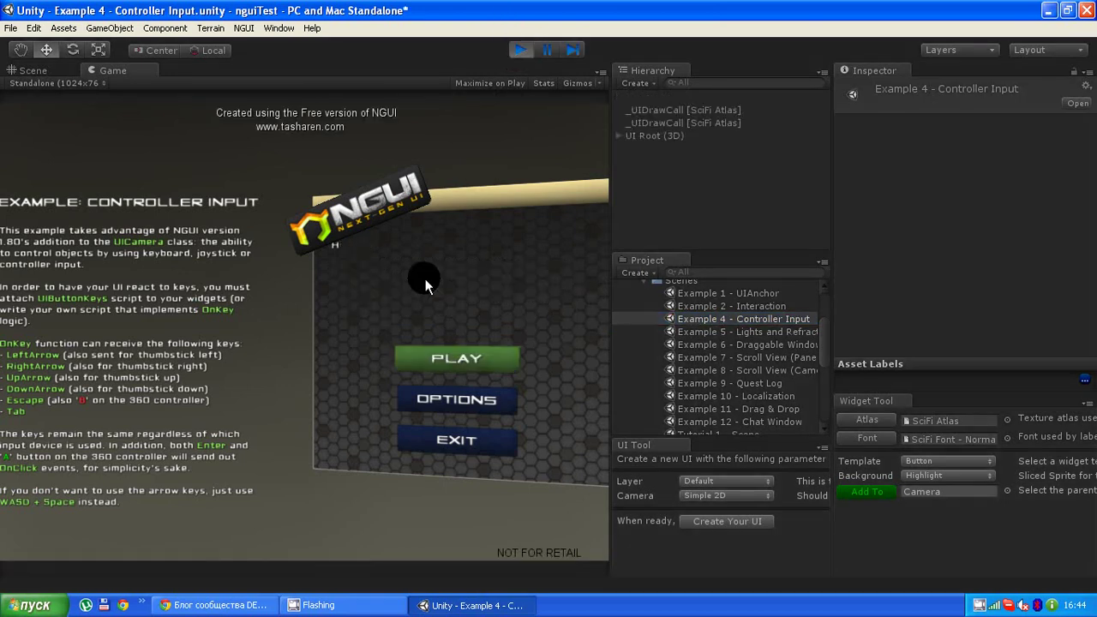
pyautogui.click(656, 96)
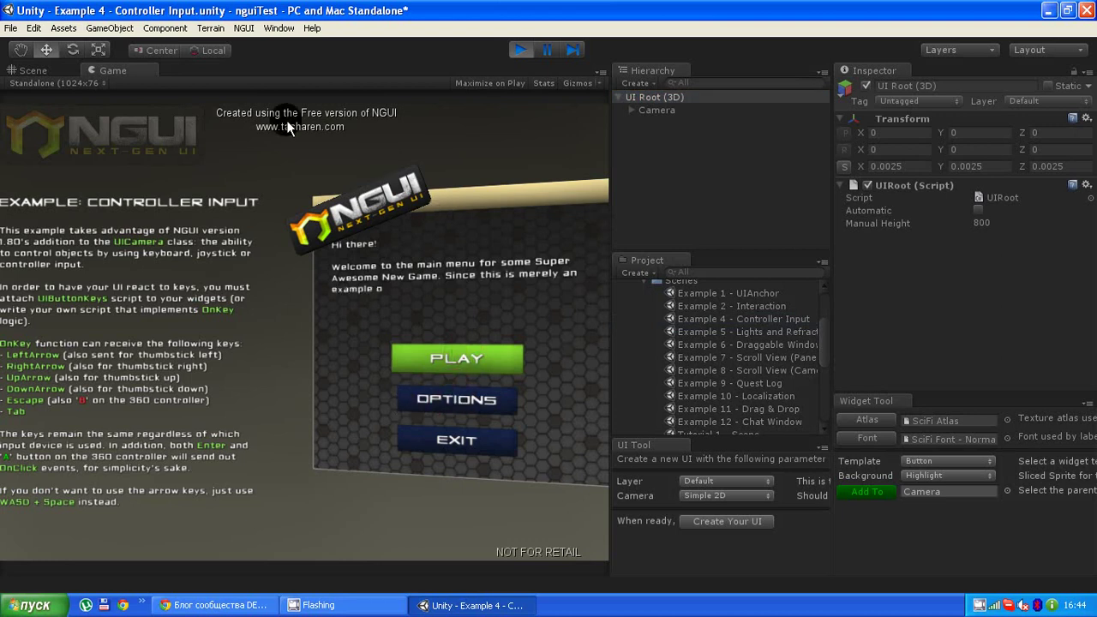
pyautogui.click(85, 83)
pyautogui.click(69, 97)
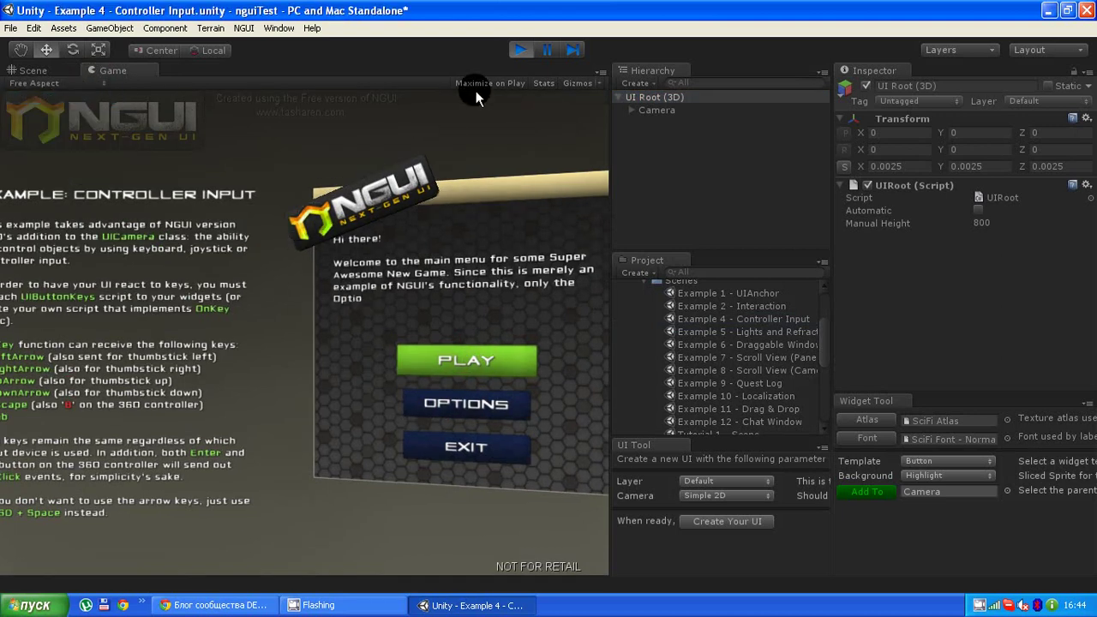
pyautogui.click(521, 51)
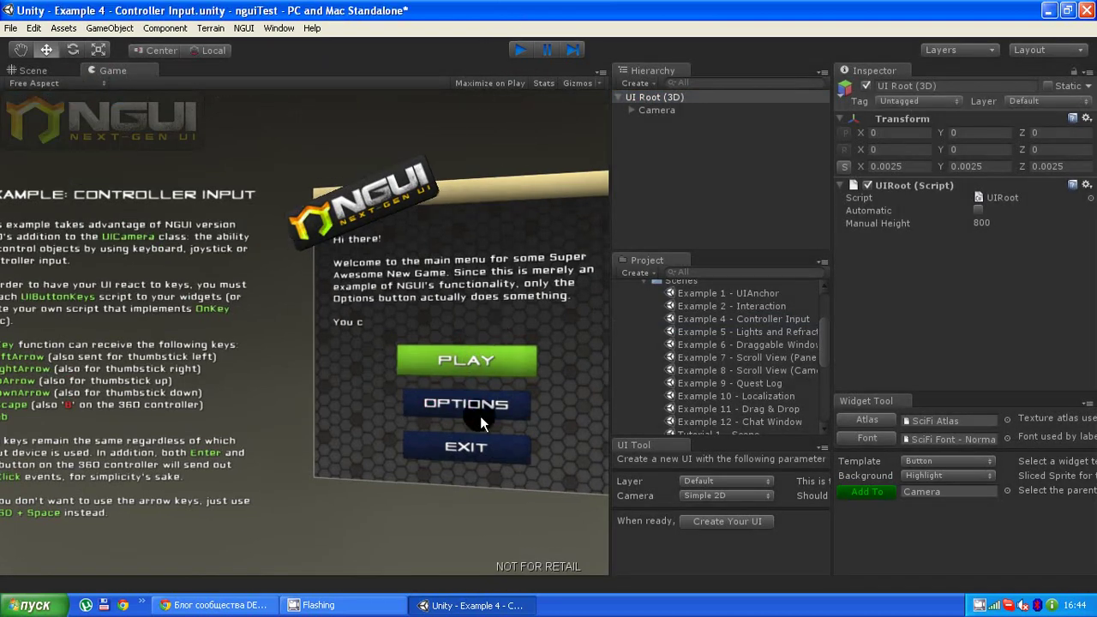
# Open Example 6 - Draggable Window without saving, and drag its window by the title bar in Play mode.
pyautogui.doubleClick(708, 344)
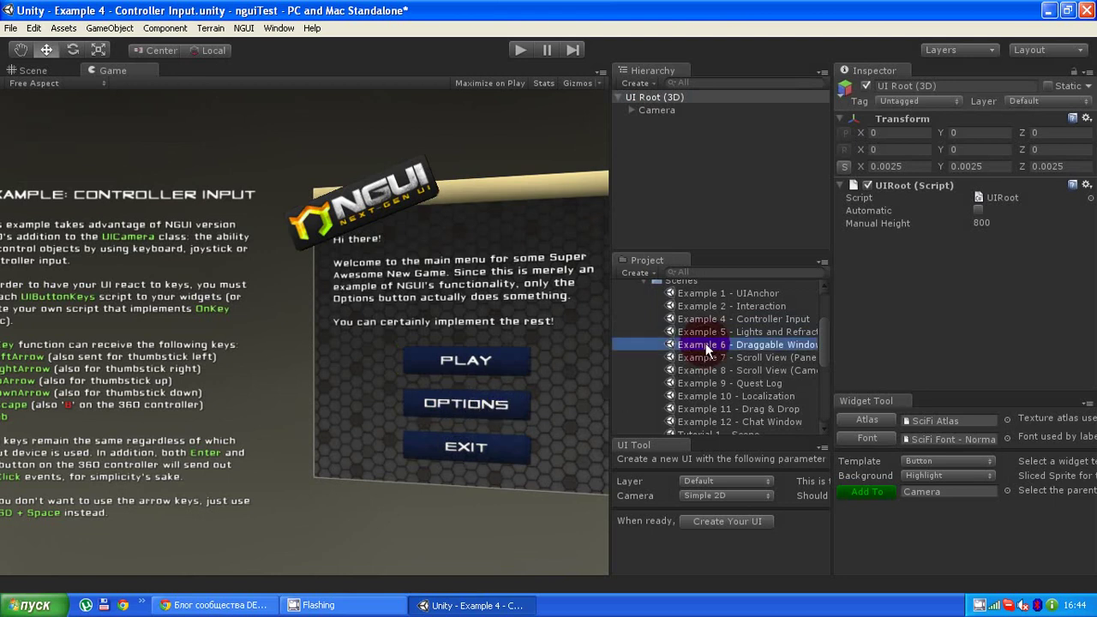
pyautogui.click(595, 334)
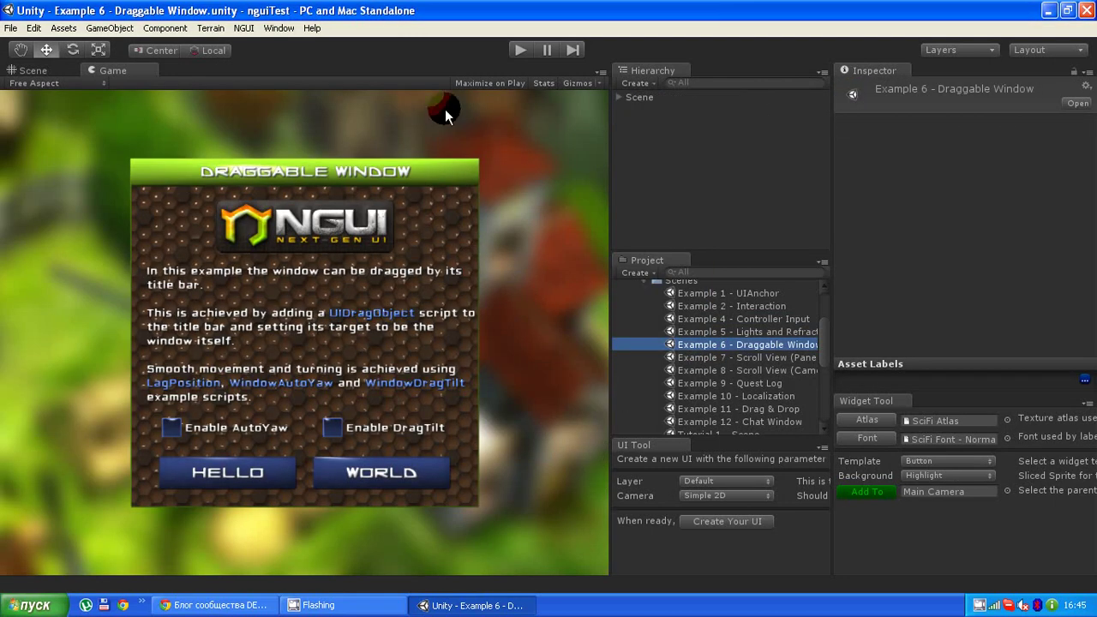
pyautogui.click(520, 49)
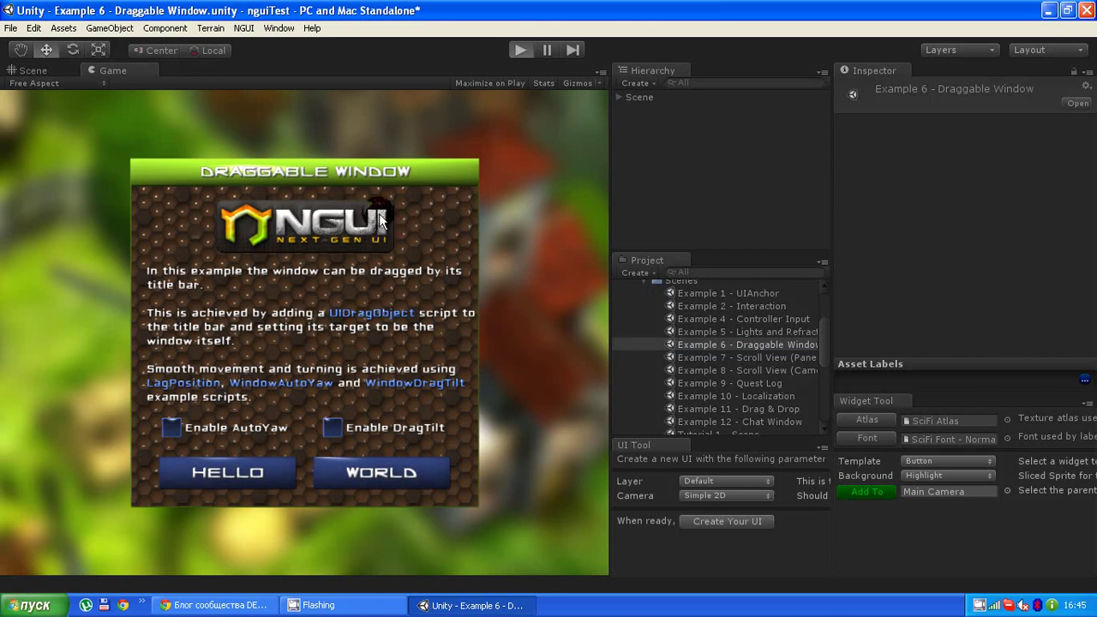
pyautogui.moveTo(360, 172)
pyautogui.mouseDown()
pyautogui.moveTo(451, 164)
pyautogui.moveTo(287, 121)
pyautogui.moveTo(594, 245)
pyautogui.moveTo(201, 202)
pyautogui.moveTo(336, 158)
pyautogui.mouseUp()
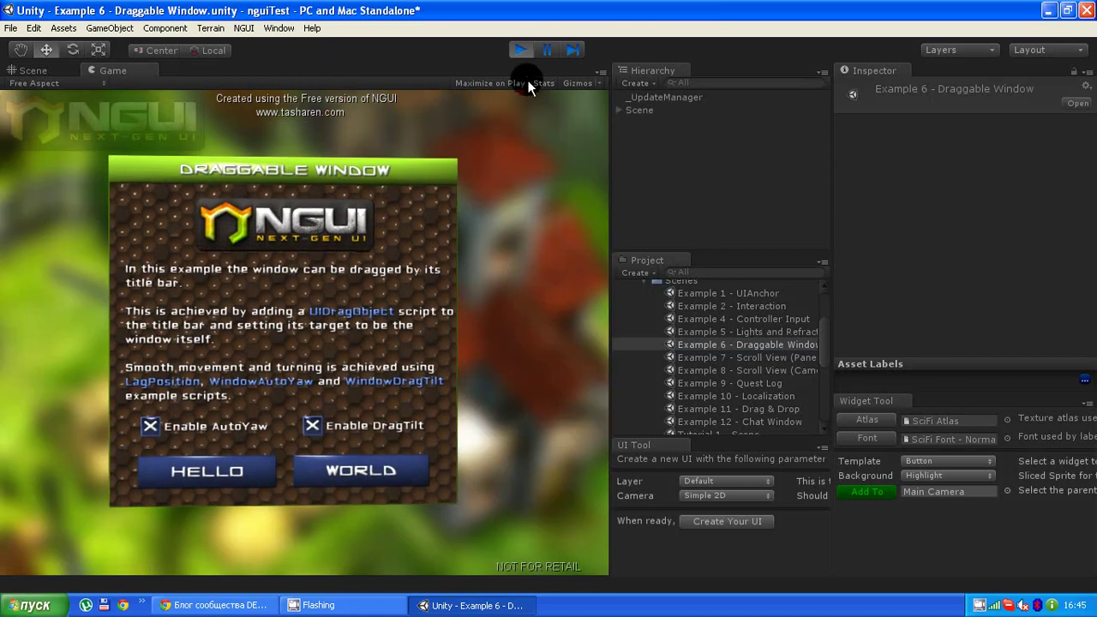
pyautogui.click(520, 50)
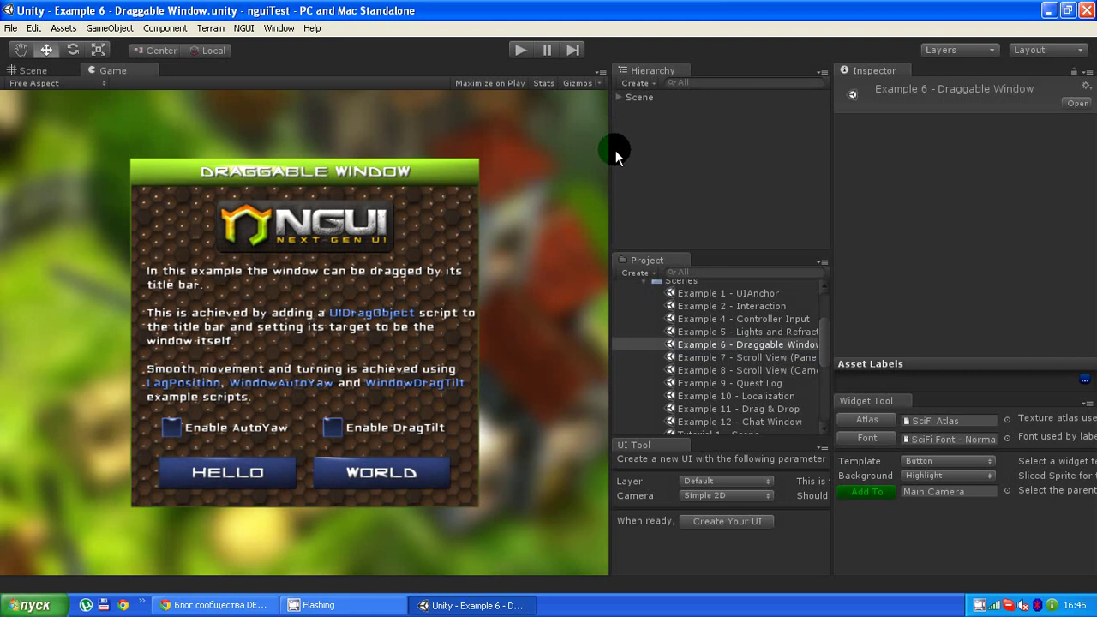
# Narrow the Game view by dragging the panel splitters left, widening the side panels.
pyautogui.moveTo(614, 151); pyautogui.dragTo(598, 152)
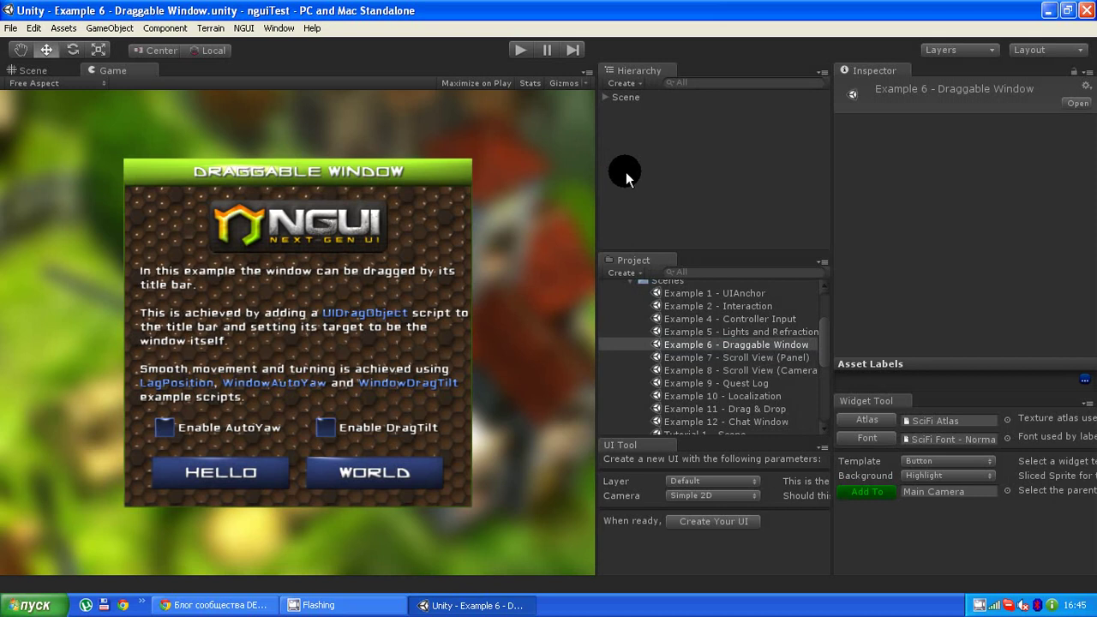
pyautogui.moveTo(828, 216); pyautogui.dragTo(829, 222)
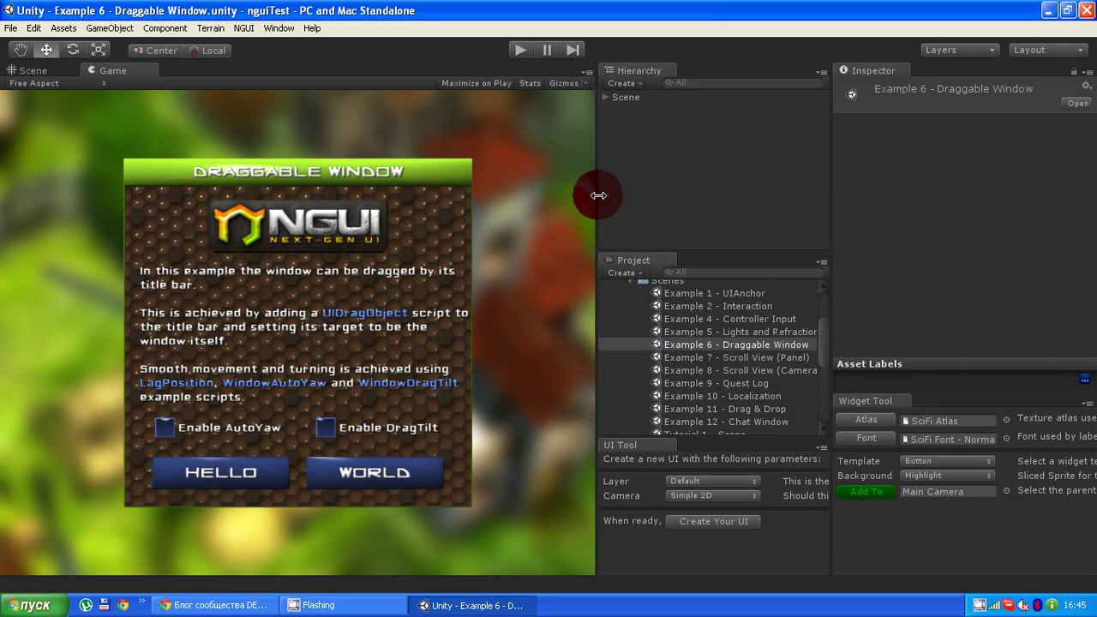
pyautogui.moveTo(598, 196); pyautogui.dragTo(580, 195)
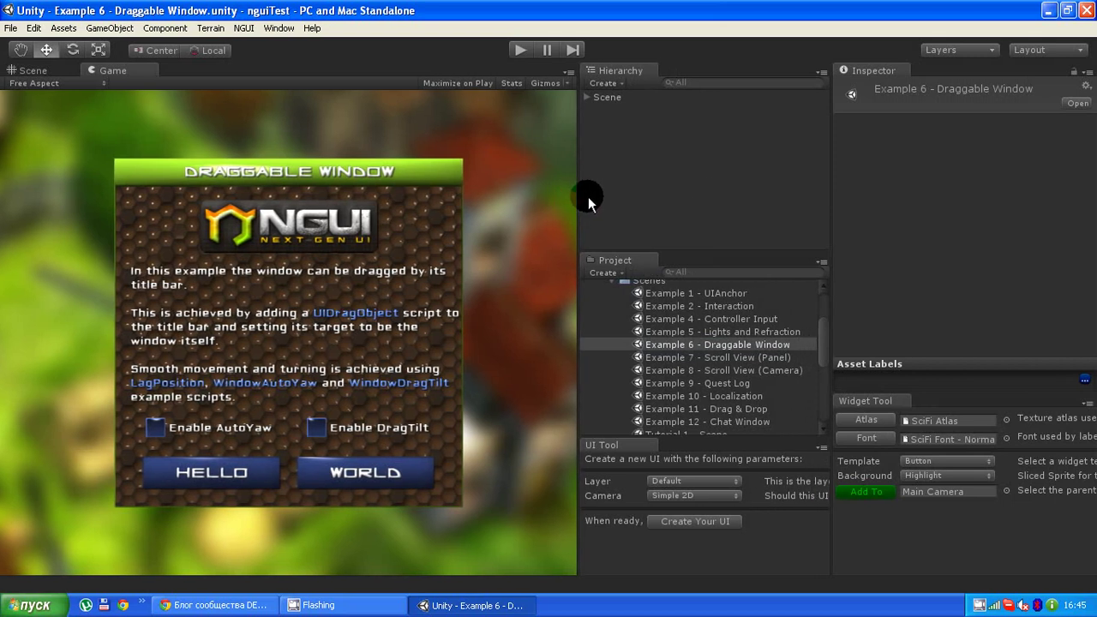